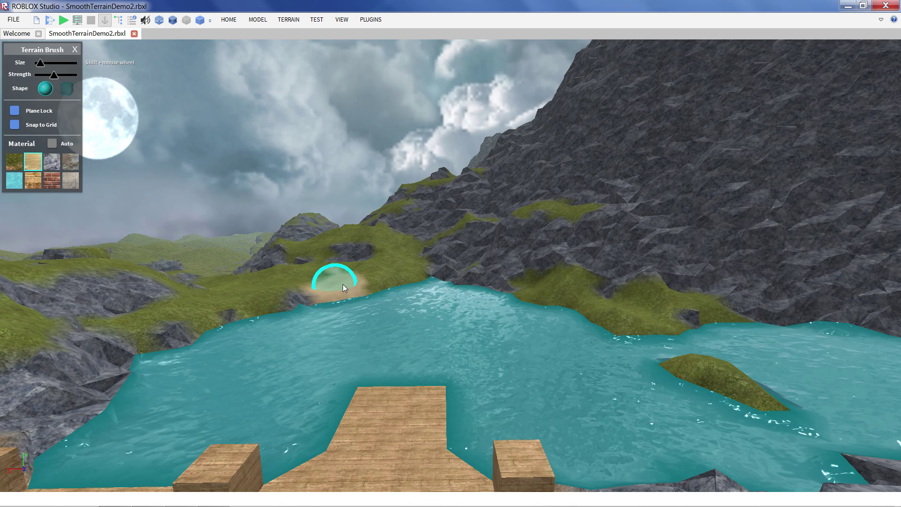
Brush sand onto the grassy lake shore, and carve a tunnel through the grassy hill beside the beach
mouse_move(343, 285)
mouse_down()
mouse_move(409, 266)
mouse_move(280, 281)
mouse_up()
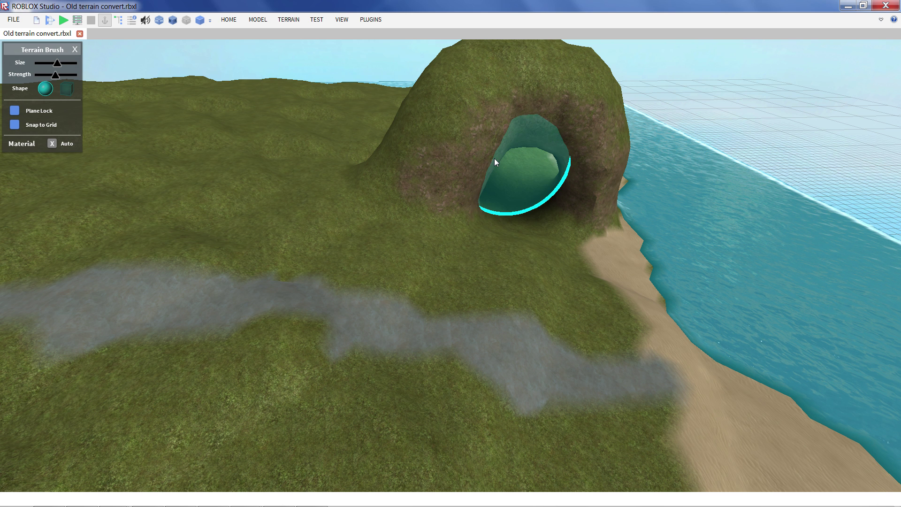
mouse_move(494, 159)
mouse_down()
mouse_move(493, 202)
mouse_move(474, 202)
mouse_up()
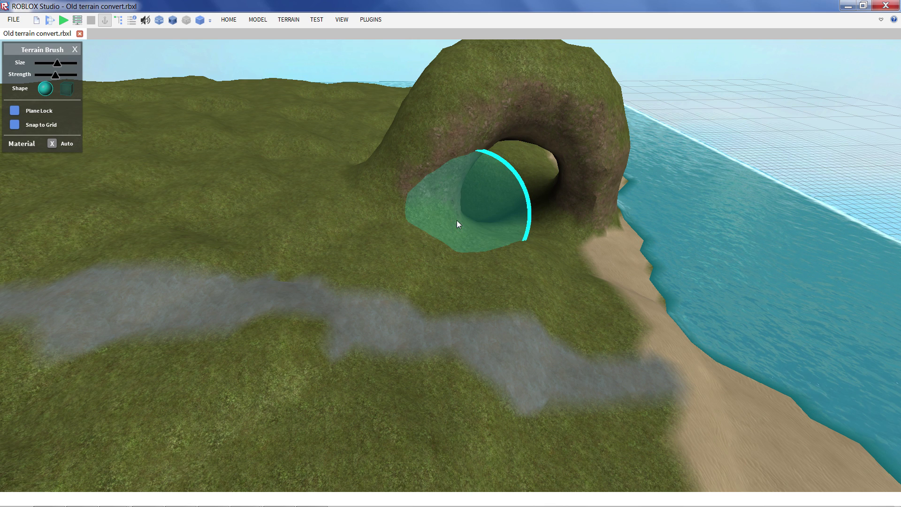
drag(457, 221, 440, 201)
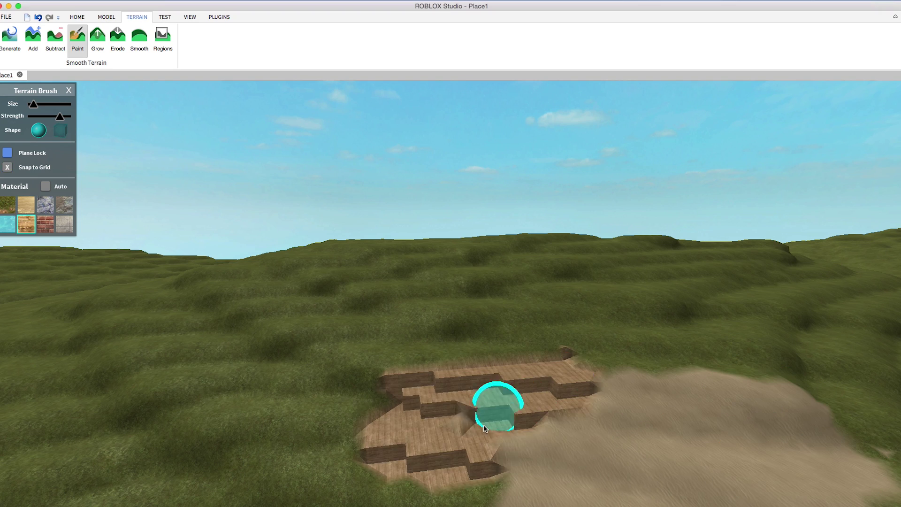
Paint wood planks onto the grass beside the sand patch, and paint grey rock next to the planks
drag(484, 427, 600, 376)
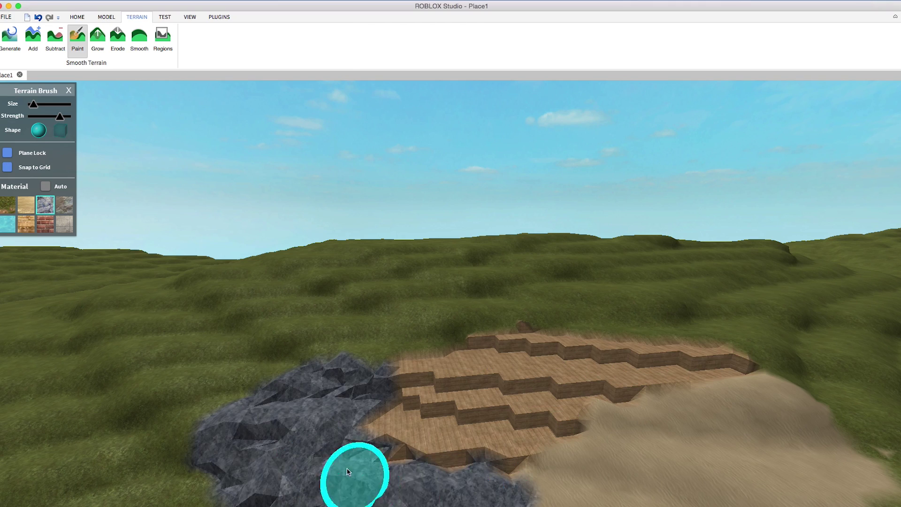
mouse_move(549, 155)
mouse_down()
mouse_move(573, 210)
mouse_move(573, 255)
mouse_move(590, 294)
mouse_move(577, 326)
mouse_up()
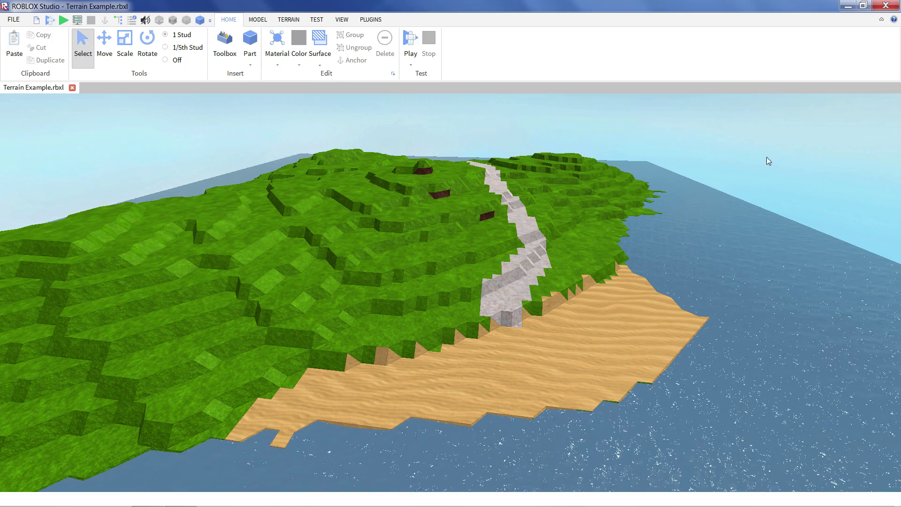
Convert the whole island's voxel terrain to smooth terrain and accept the conversion
right_drag(759, 160, 725, 158)
scroll(399, 178, down, 3)
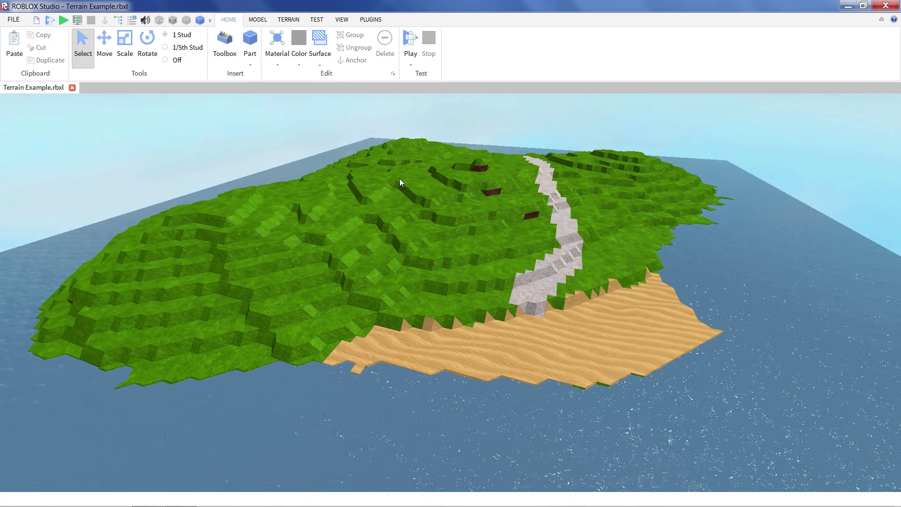
key(e)
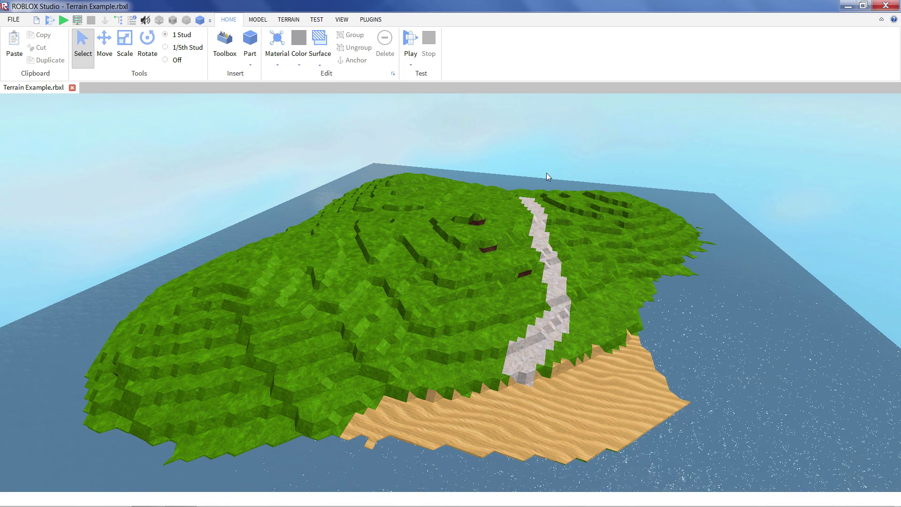
scroll(491, 308, up, 3)
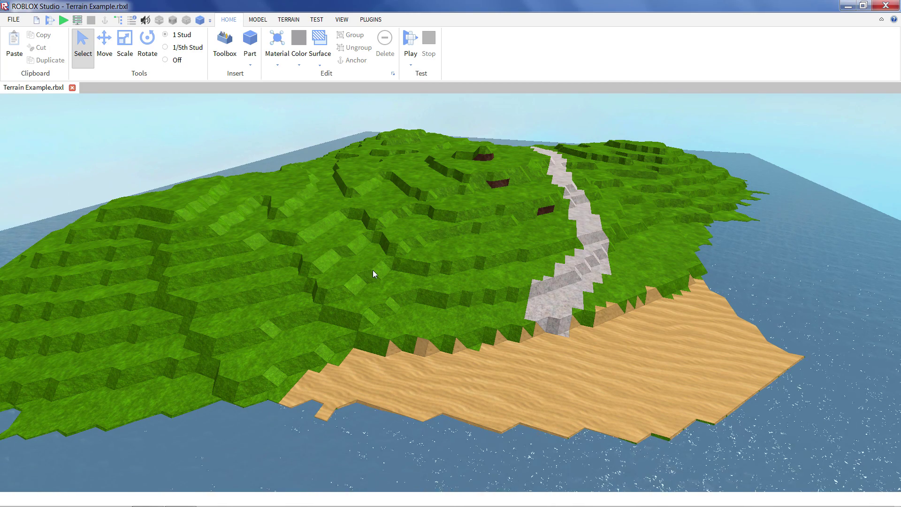
click(289, 20)
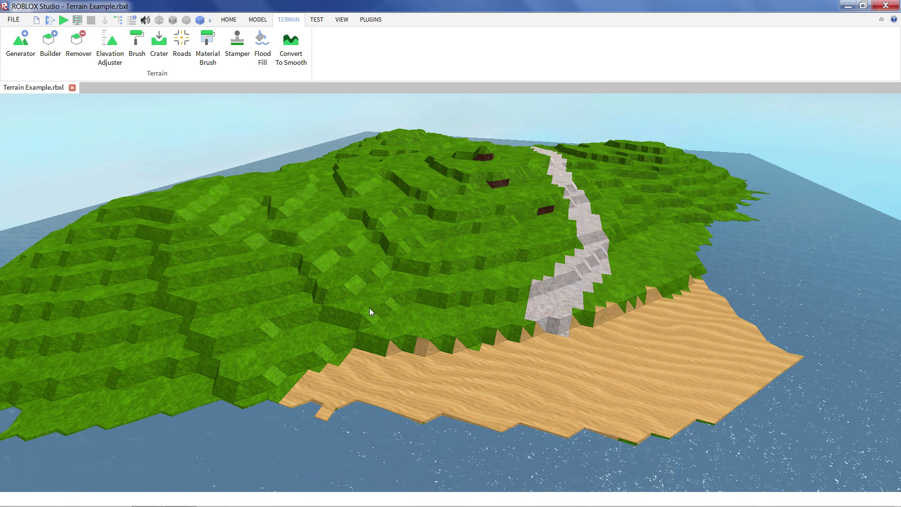
click(291, 49)
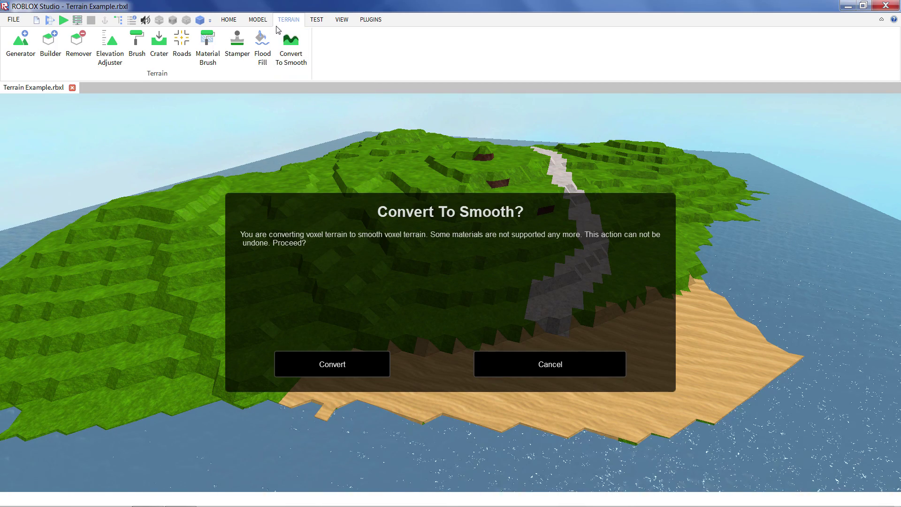
click(346, 370)
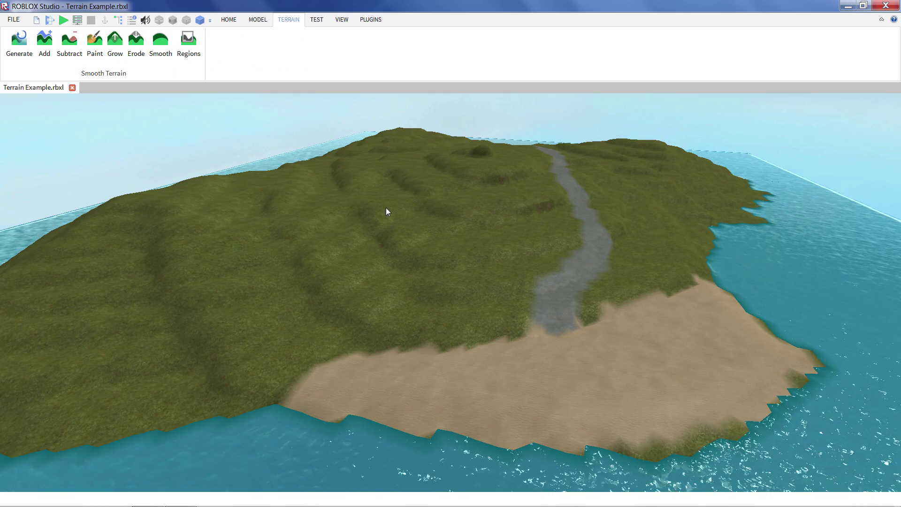
Examine the converted island's hills, stone path and beach up close and from several angles
scroll(412, 319, down, 2)
scroll(411, 318, up, 5)
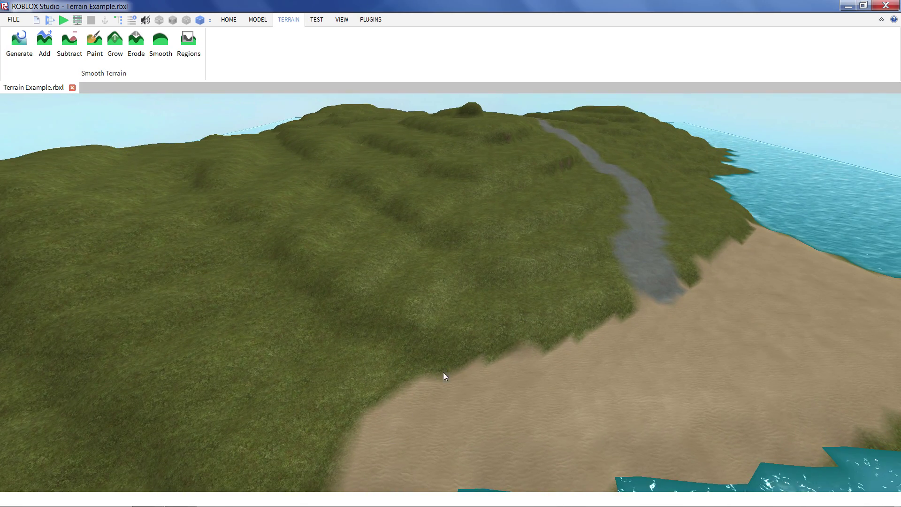
right_drag(446, 374, 441, 373)
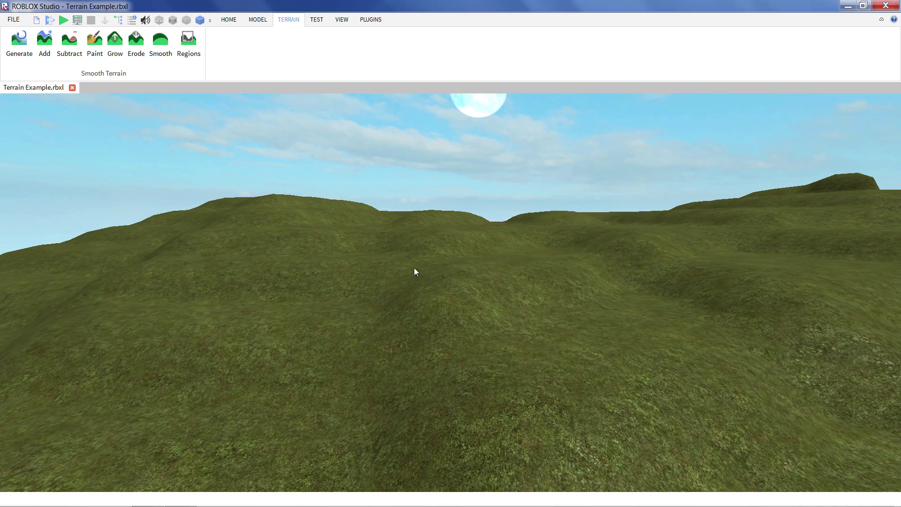
scroll(388, 291, down, 4)
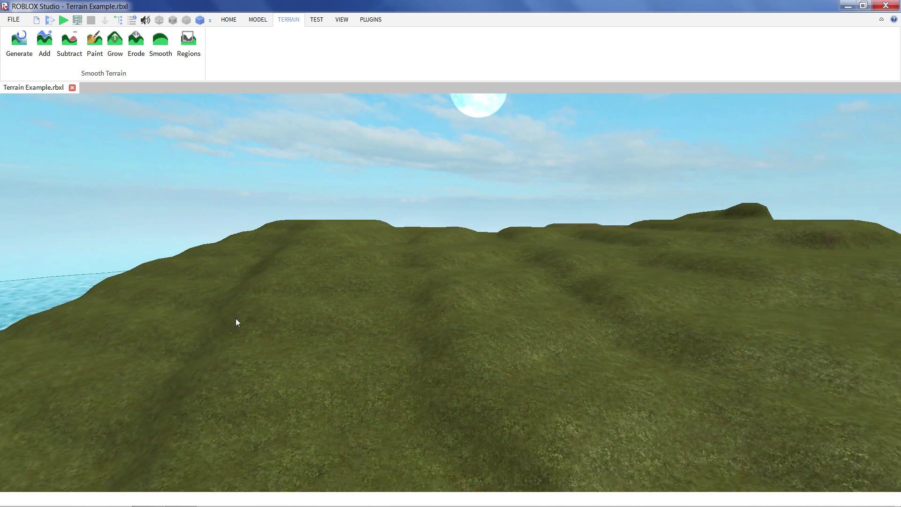
right_drag(269, 317, 269, 316)
middle_drag(269, 316, 417, 288)
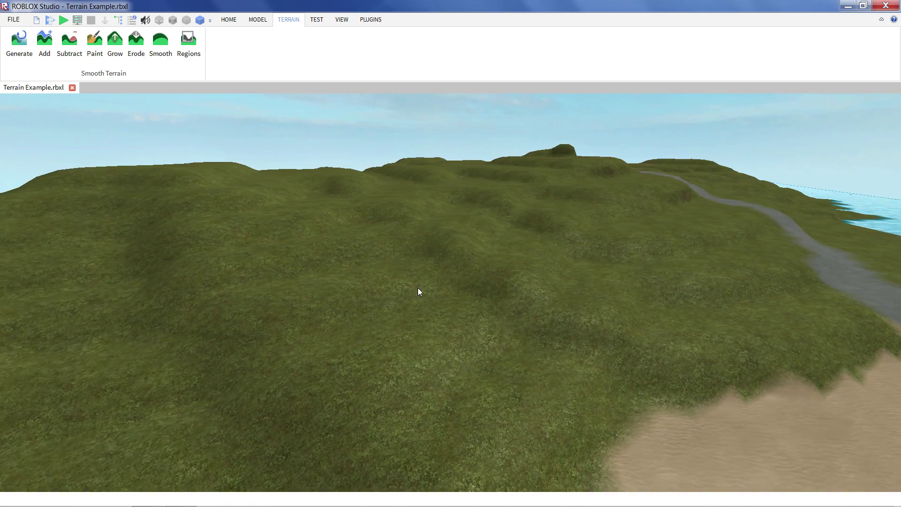
scroll(427, 292, down, 3)
right_drag(428, 291, 428, 291)
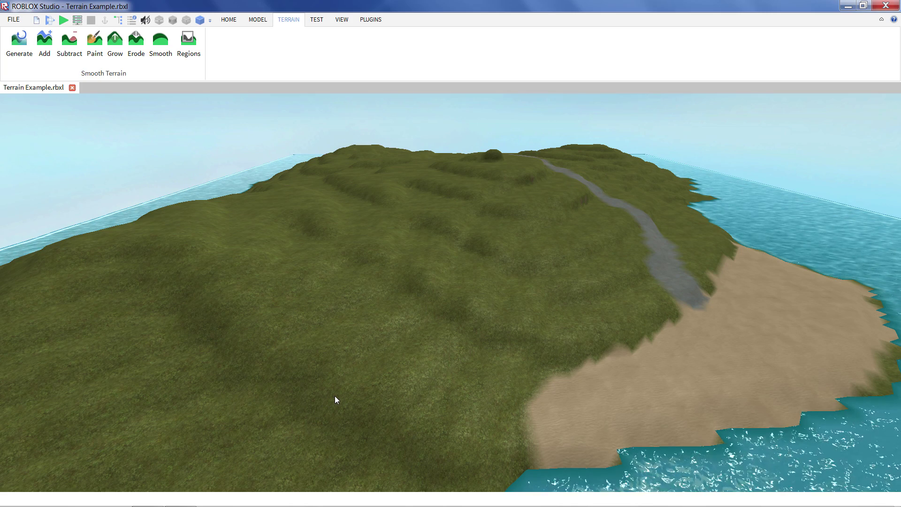
Add a mass of grey rock on the grassy hillside with a slightly larger spherical Add brush
click(50, 51)
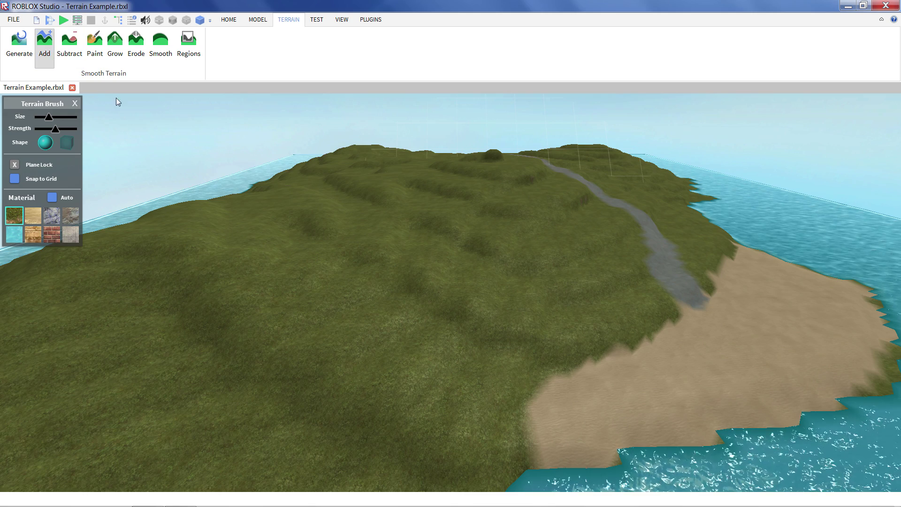
click(53, 215)
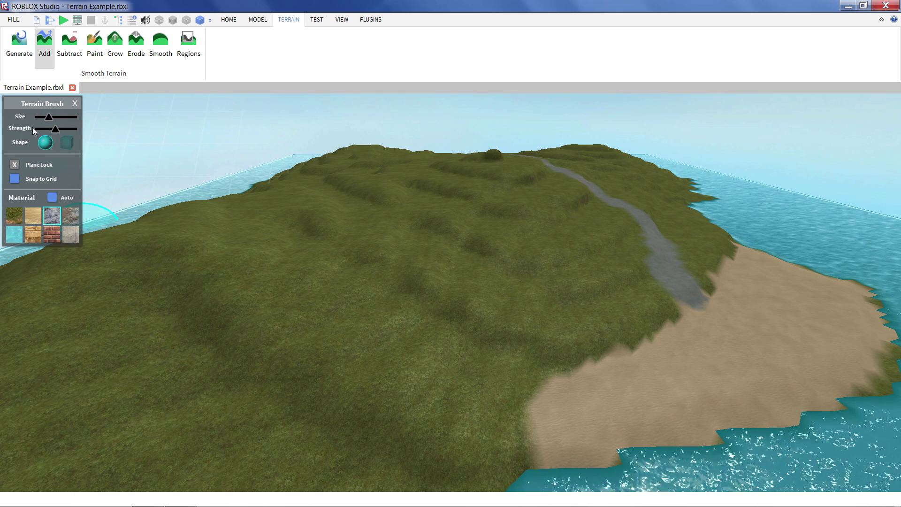
drag(48, 119, 54, 117)
mouse_move(285, 261)
mouse_down()
mouse_move(355, 263)
mouse_move(327, 297)
mouse_move(284, 307)
mouse_move(247, 291)
mouse_up()
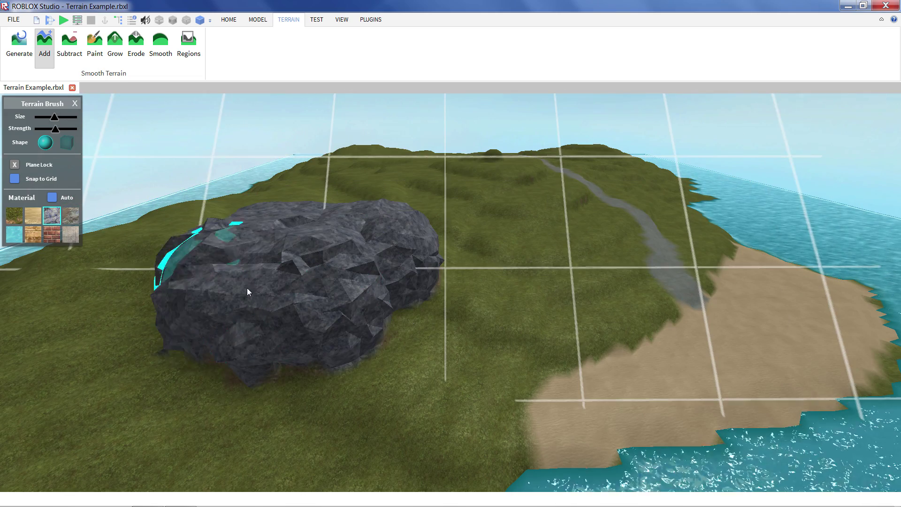
Extend the rock mass across the hillside with more Add strokes from different sides
scroll(249, 289, up, 3)
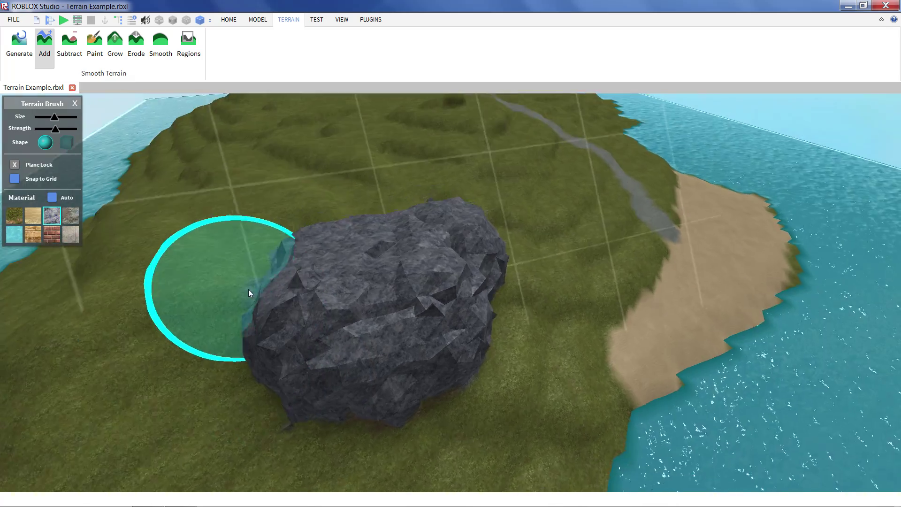
right_drag(249, 289, 277, 329)
drag(277, 329, 262, 323)
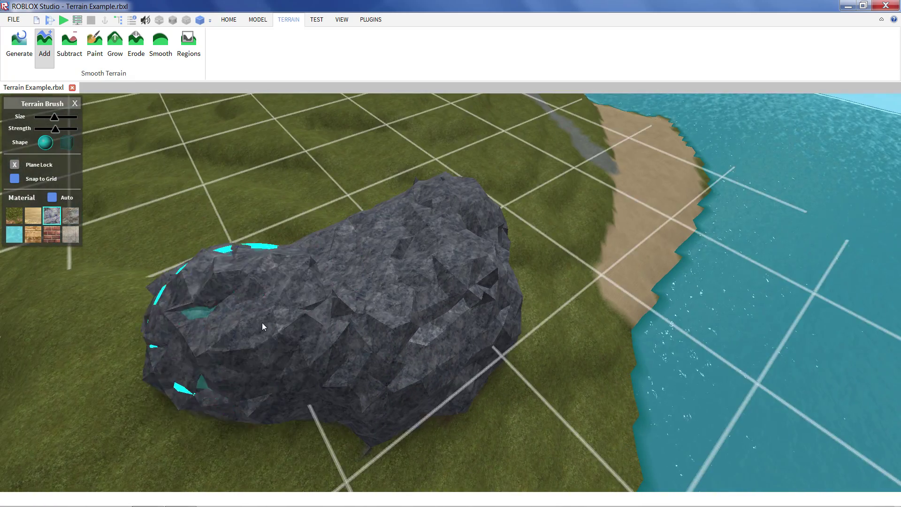
mouse_move(262, 322)
right_down()
mouse_move(248, 294)
mouse_move(354, 399)
right_up()
scroll(371, 390, down, 3)
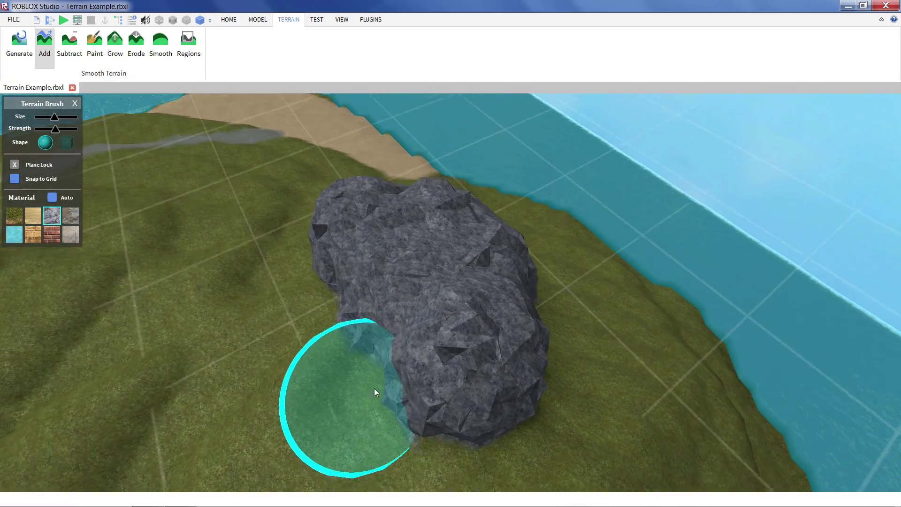
middle_drag(373, 388, 372, 347)
drag(372, 347, 330, 282)
Reduce the brush size and add a smaller layer of rock along the near base of the rock mass
right_drag(264, 334, 272, 339)
scroll(272, 338, down, 3)
drag(54, 117, 47, 117)
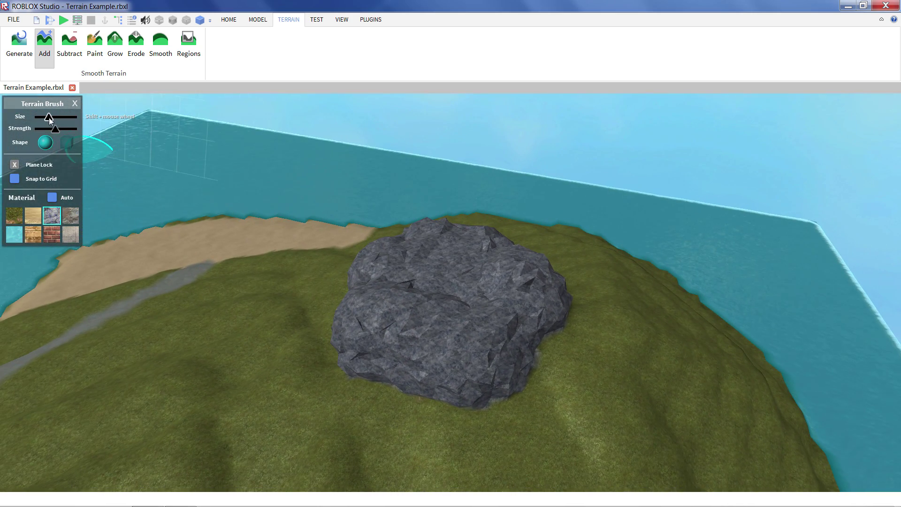
mouse_move(369, 379)
mouse_down()
mouse_move(488, 401)
mouse_move(536, 356)
mouse_up()
key(d)
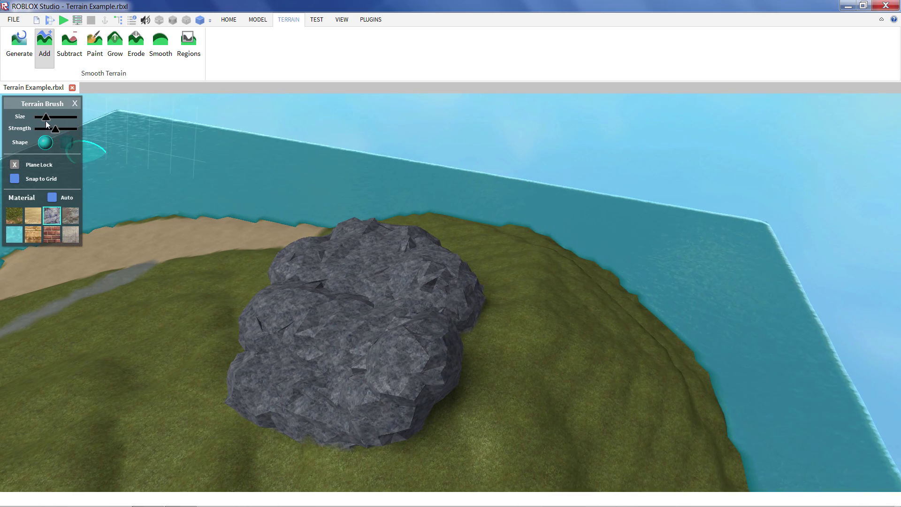
Enlarge the brush well beyond its earlier size and build taller, bulkier rock on top of the existing mass
drag(46, 117, 65, 116)
mouse_move(471, 376)
mouse_down()
mouse_move(492, 322)
mouse_move(485, 319)
mouse_up()
key(period)
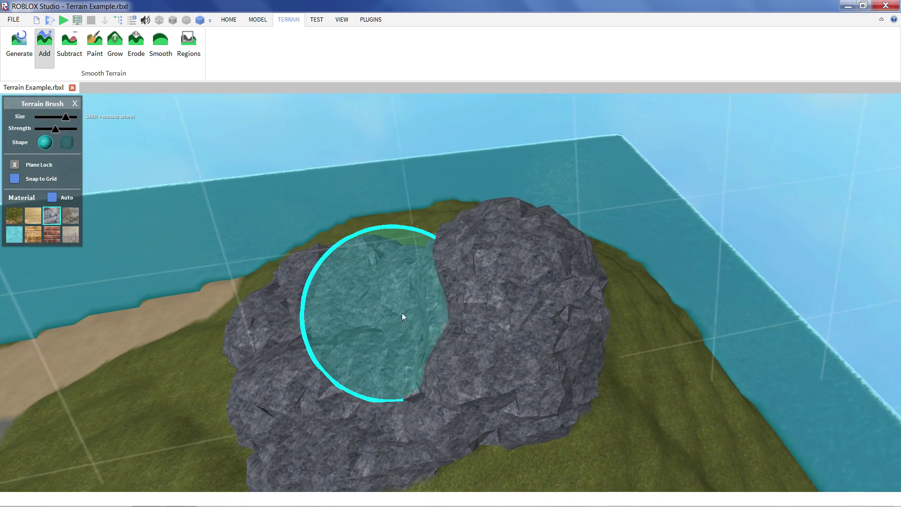
key(a)
mouse_move(401, 312)
mouse_down()
mouse_move(419, 316)
mouse_move(422, 329)
mouse_up()
key(s)
key(a)
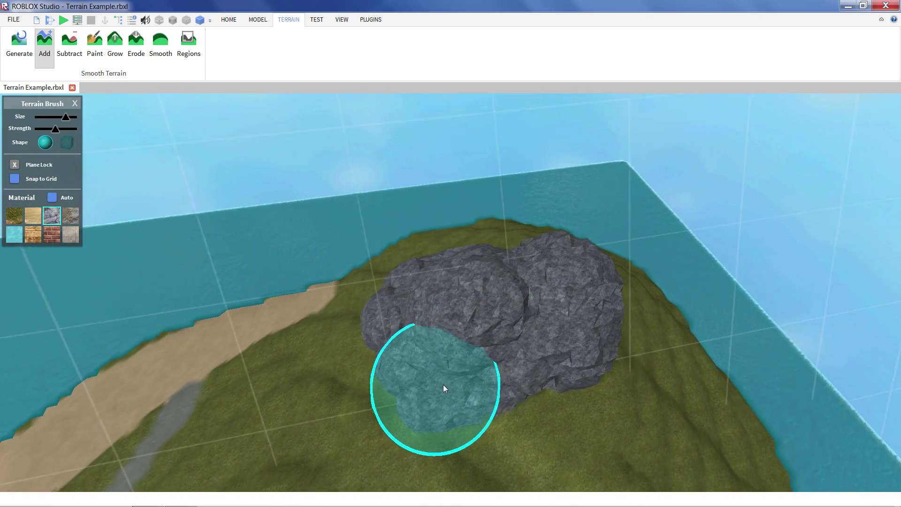
Add three more large rock lumps around the near side of the rock formation
key(period)
key(q)
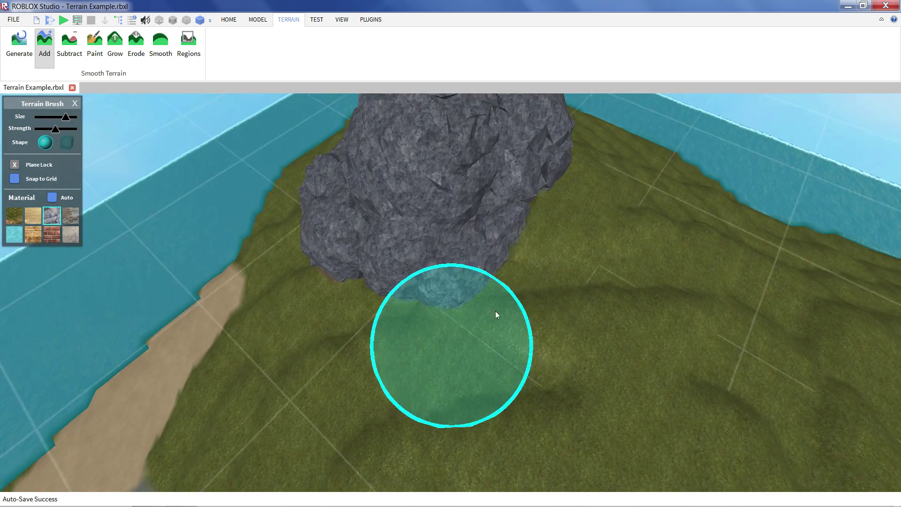
right_drag(480, 315, 480, 315)
key(w)
key(q)
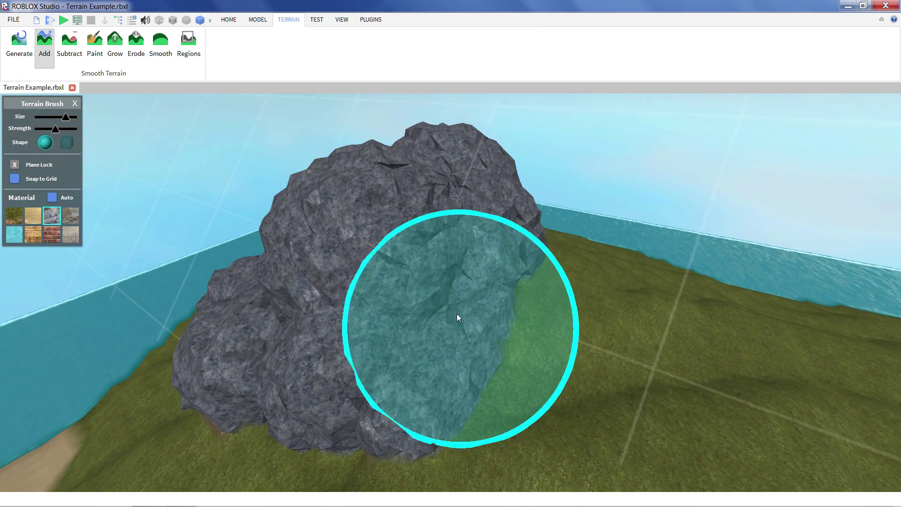
click(484, 294)
key(d)
right_drag(520, 336, 519, 336)
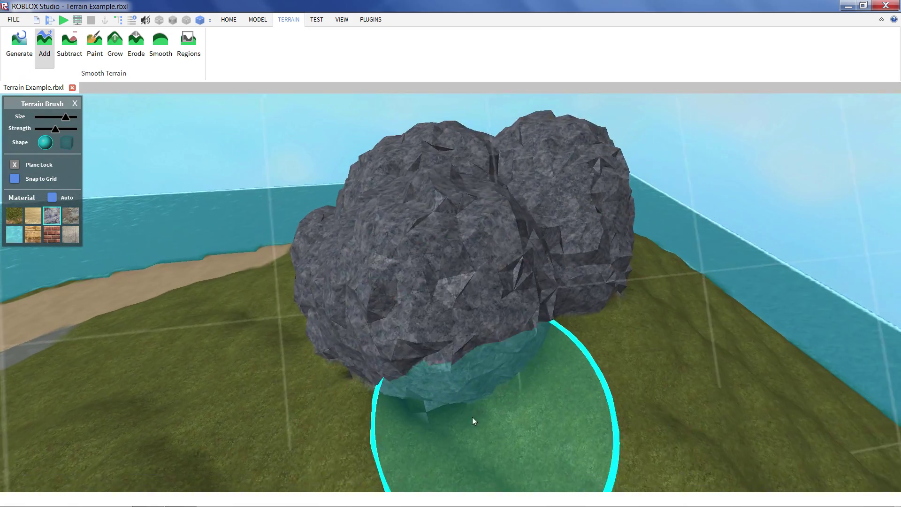
click(422, 399)
mouse_move(422, 398)
right_down()
mouse_move(520, 363)
mouse_move(478, 339)
right_up()
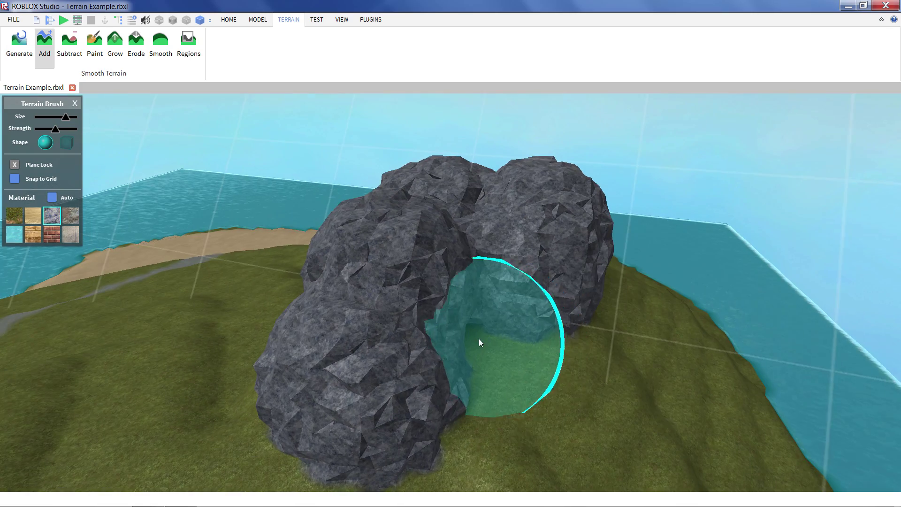
click(478, 338)
Add a long, winding rock structure that rises from the grass and overhangs the island beside the boulder
key(d)
scroll(375, 336, down, 2)
scroll(347, 340, down, 2)
key(d)
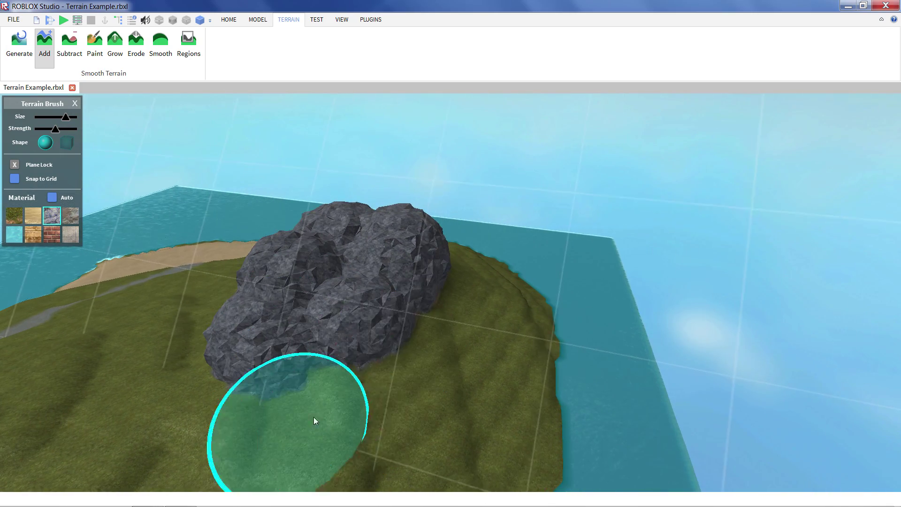
key(a)
right_drag(375, 358, 397, 370)
key(d)
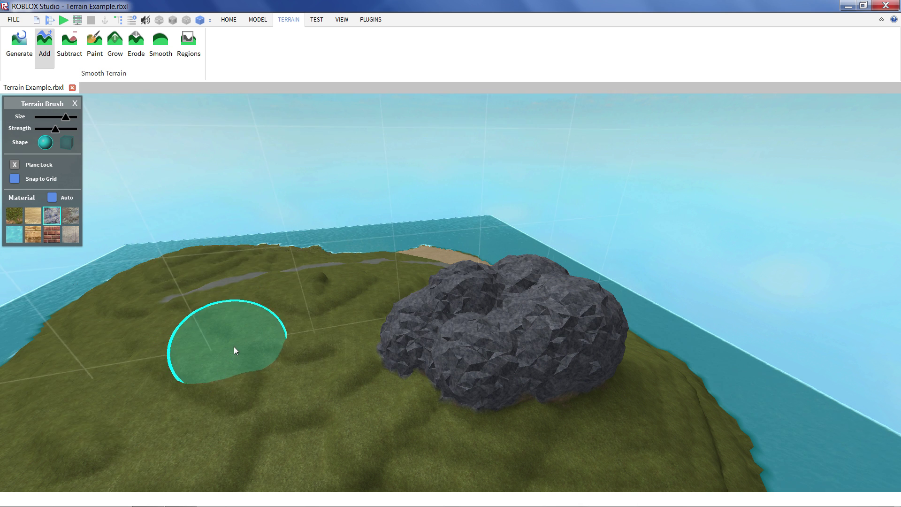
key(a)
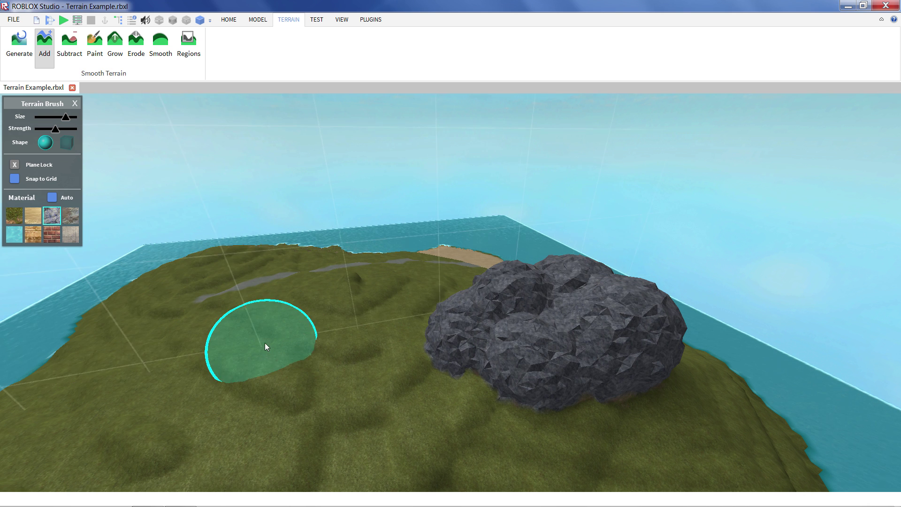
mouse_move(262, 342)
mouse_down()
mouse_move(264, 260)
mouse_move(454, 227)
mouse_move(425, 97)
mouse_move(283, 169)
mouse_move(676, 151)
mouse_move(673, 163)
mouse_move(827, 186)
mouse_move(797, 188)
mouse_up()
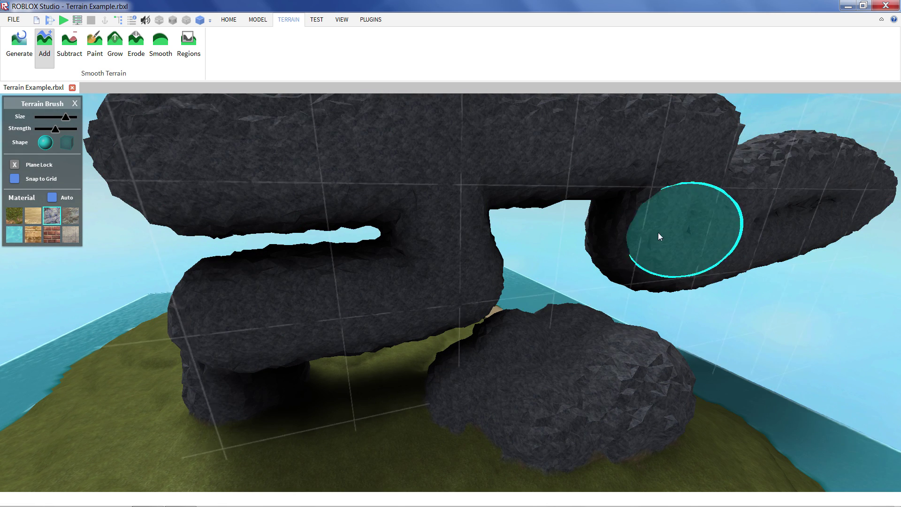
right_drag(608, 254, 608, 254)
scroll(354, 368, down, 2)
scroll(354, 368, down, 3)
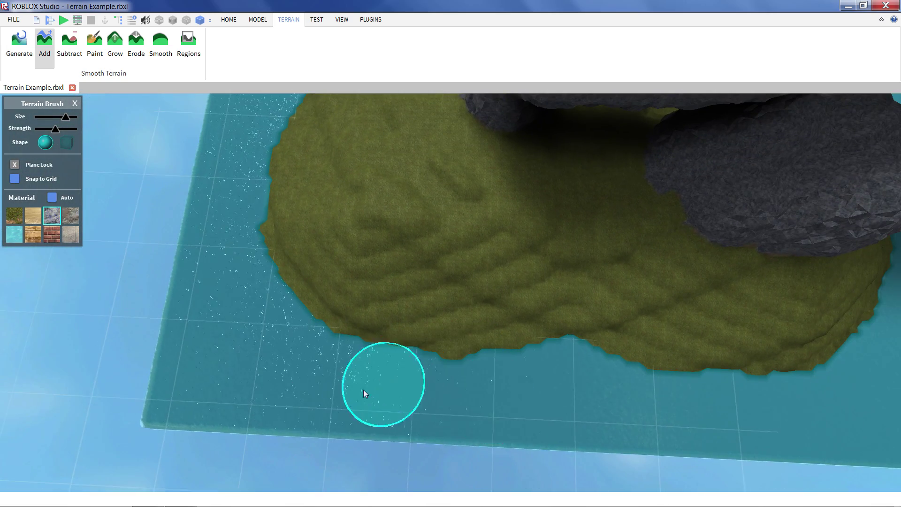
Add a long rock mass over the near water and a tall rock pillar at the island's edge
mouse_move(363, 390)
mouse_down()
mouse_move(456, 385)
mouse_move(524, 402)
mouse_move(654, 394)
mouse_move(674, 446)
mouse_move(516, 464)
mouse_move(409, 382)
mouse_up()
key(s)
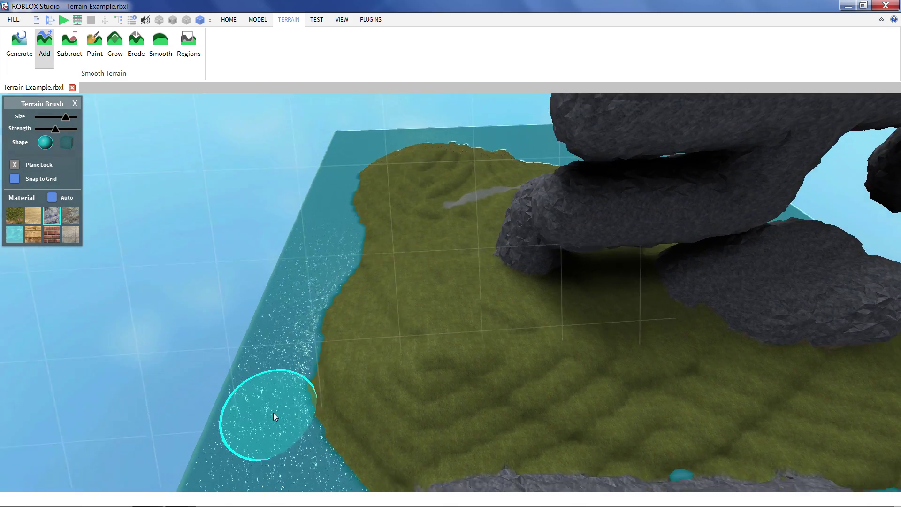
key(s)
right_drag(273, 413, 273, 412)
mouse_move(376, 364)
mouse_down()
mouse_move(404, 294)
mouse_move(404, 268)
mouse_up()
drag(356, 324, 364, 341)
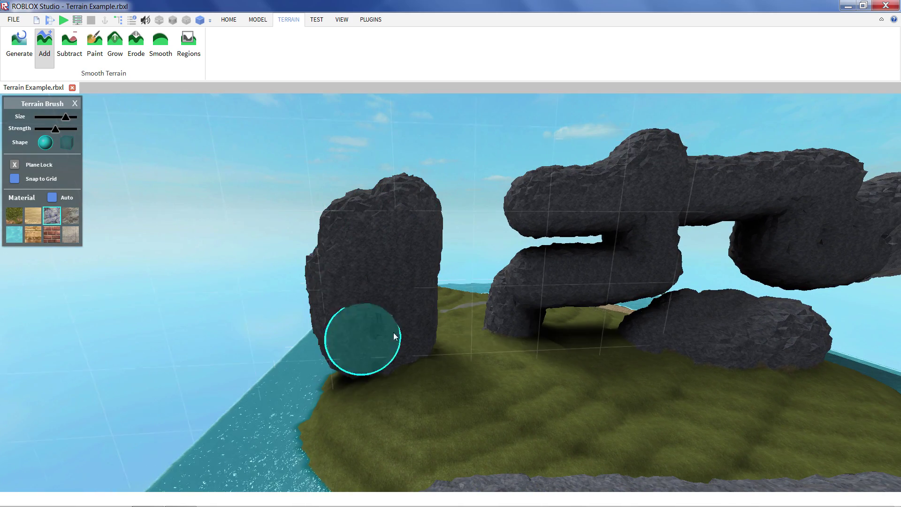
key(a)
right_drag(418, 334, 417, 334)
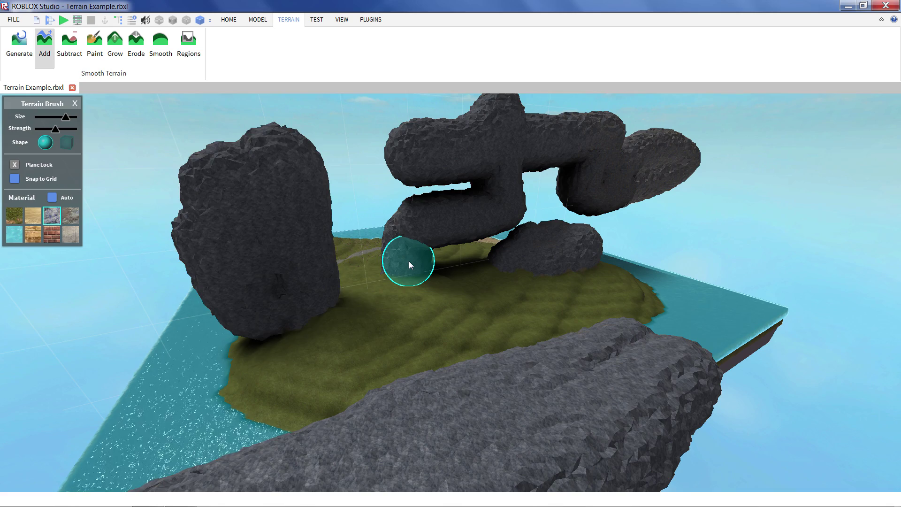
Undo the recent rock additions back to the single boulder on the grass
key(ctrl+z)
key(ctrl+z)
key(ctrl+z)
key(ctrl+z)
key(ctrl+z)
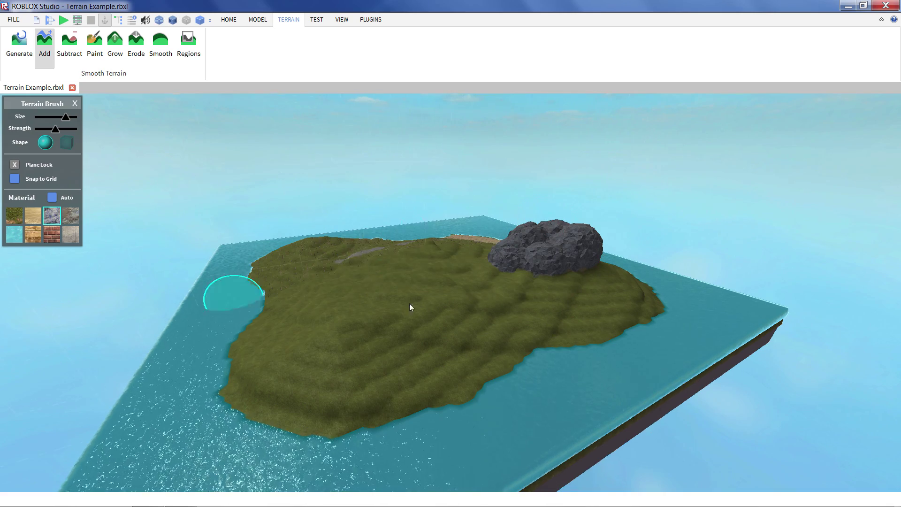
Switch to the Subtract brush and carve a hollow into the near face of the boulder
key(w)
key(e)
key(a)
key(w)
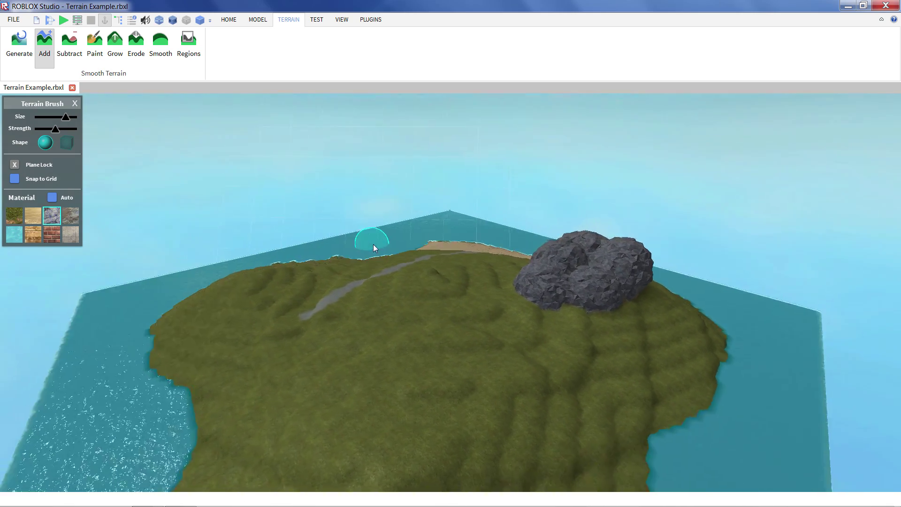
key(w)
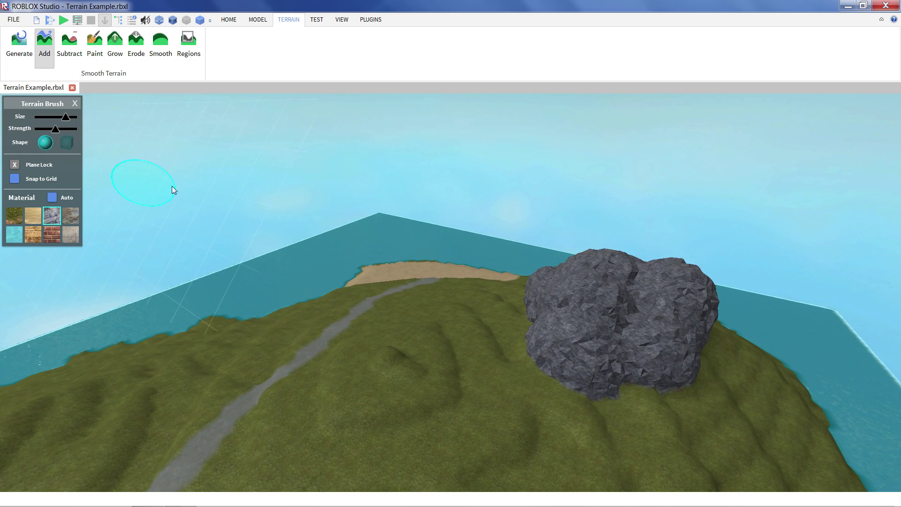
right_drag(246, 97, 258, 127)
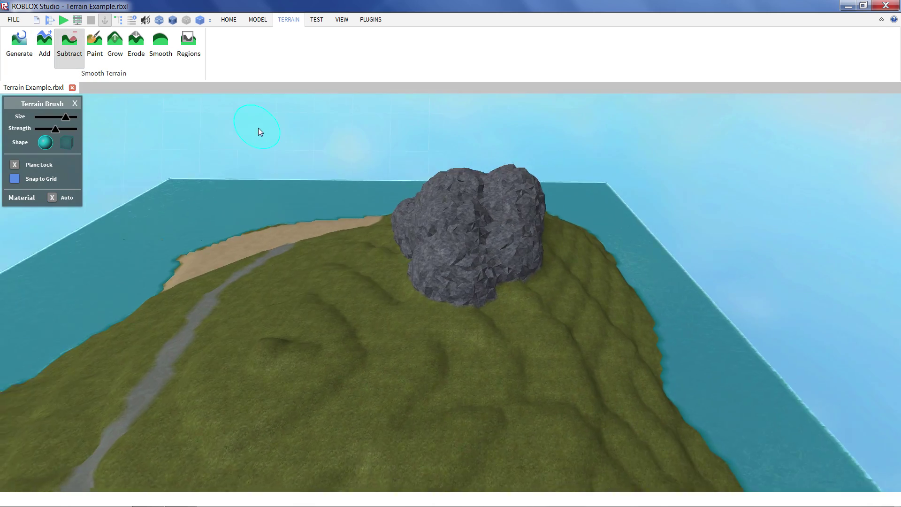
key(w)
drag(430, 217, 482, 205)
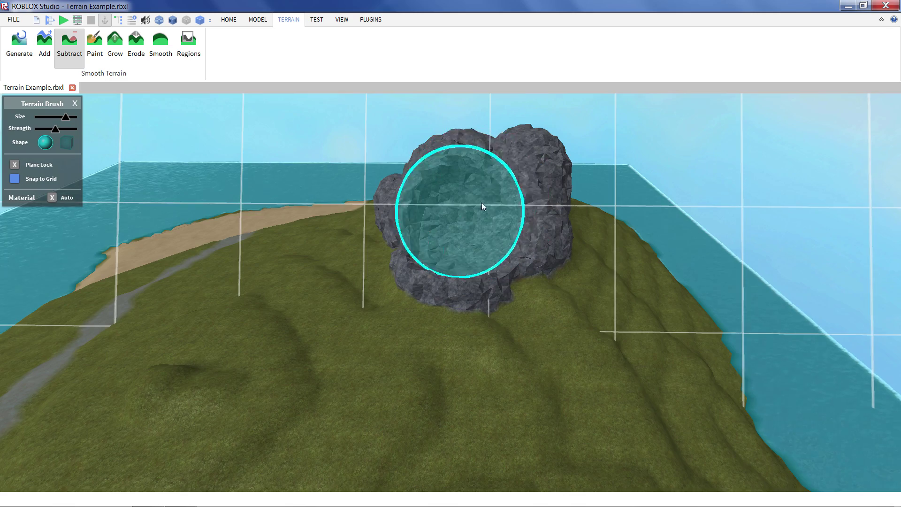
Subtract most of the boulder and dig rounded hollows into the surrounding grass, leaving only scattered rock fragments
mouse_move(400, 193)
right_down()
mouse_move(419, 202)
mouse_move(421, 215)
mouse_move(402, 194)
mouse_move(413, 198)
mouse_move(430, 183)
mouse_move(424, 187)
mouse_move(445, 193)
right_up()
key(w)
right_drag(466, 162, 470, 191)
mouse_move(470, 191)
mouse_down()
mouse_move(472, 166)
mouse_move(544, 206)
mouse_move(556, 235)
mouse_move(604, 245)
mouse_move(603, 318)
mouse_move(482, 309)
mouse_move(535, 310)
mouse_move(521, 282)
mouse_move(426, 322)
mouse_move(406, 365)
mouse_move(565, 364)
mouse_move(473, 199)
mouse_move(531, 196)
mouse_move(570, 224)
mouse_up()
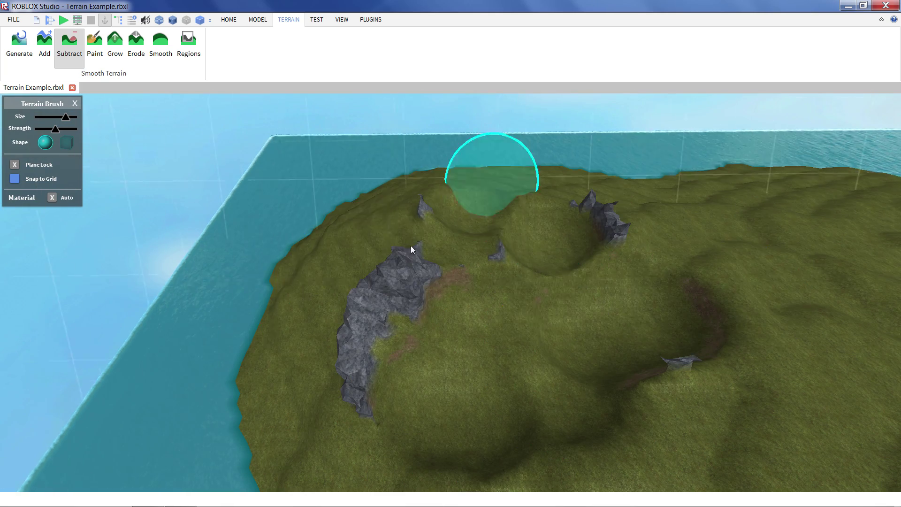
mouse_move(502, 220)
right_down()
mouse_move(508, 239)
mouse_move(323, 150)
mouse_move(62, 54)
right_up()
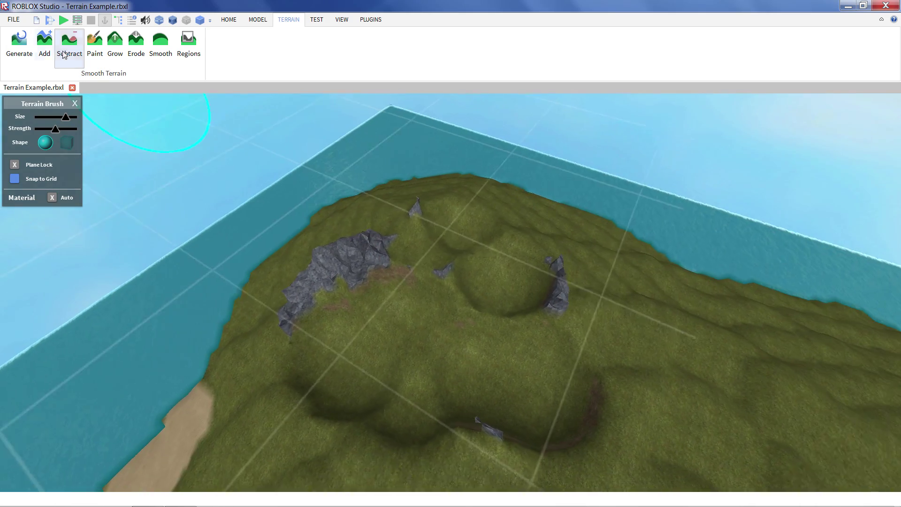
right_drag(440, 278, 425, 272)
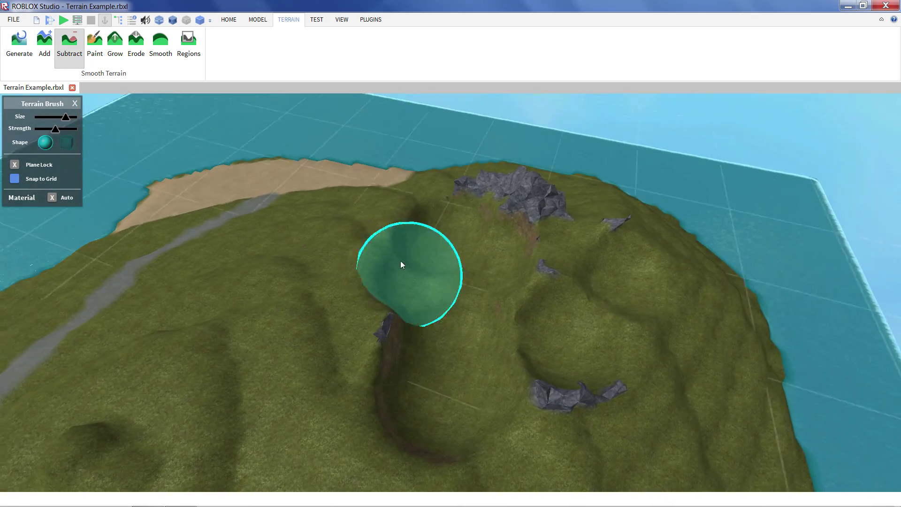
key(d)
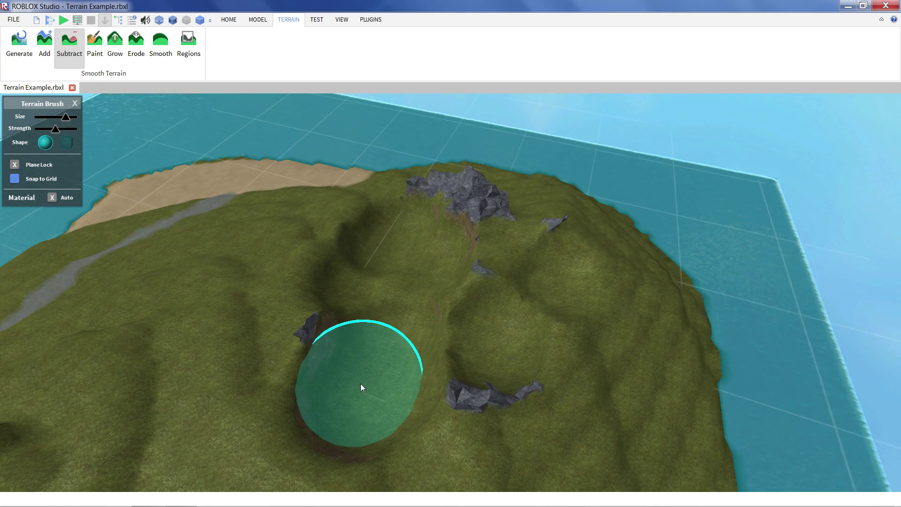
Fill the dug hollow beside the rock fragments using the Grow brush with grass material
right_drag(361, 383, 357, 306)
scroll(408, 278, up, 1)
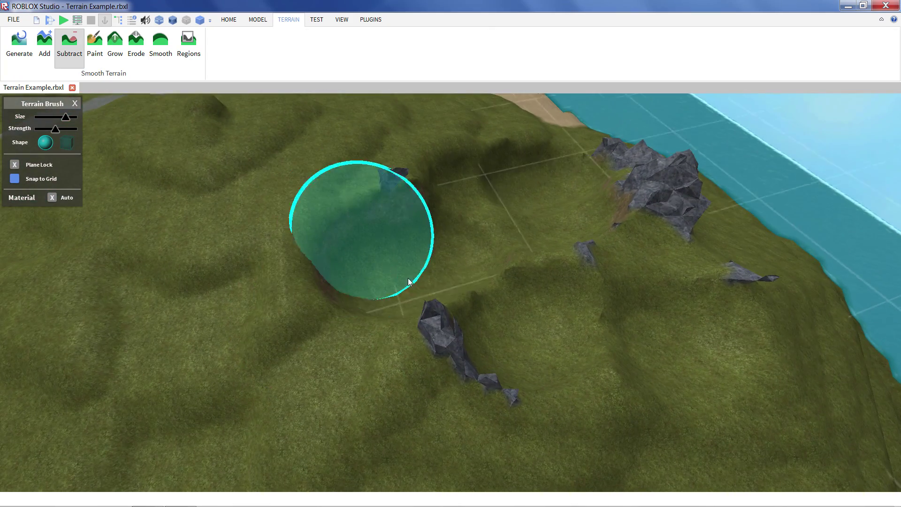
right_drag(408, 278, 417, 264)
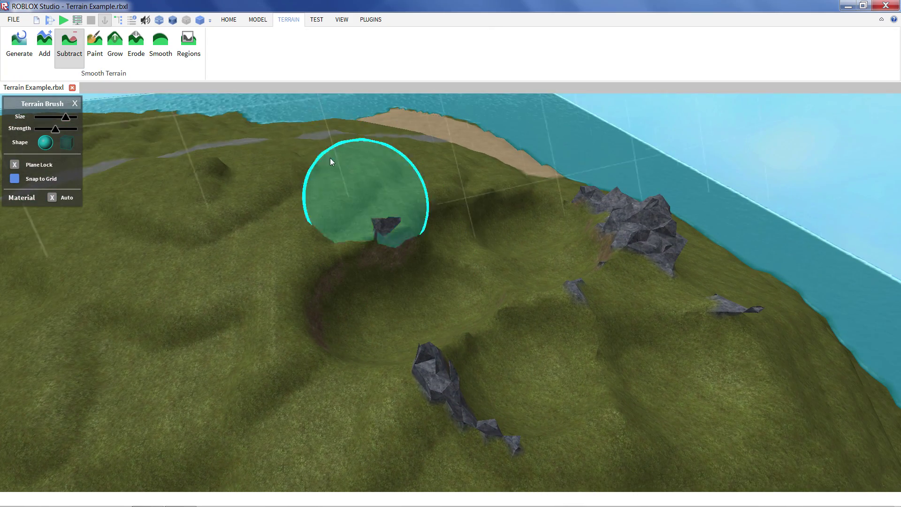
click(107, 41)
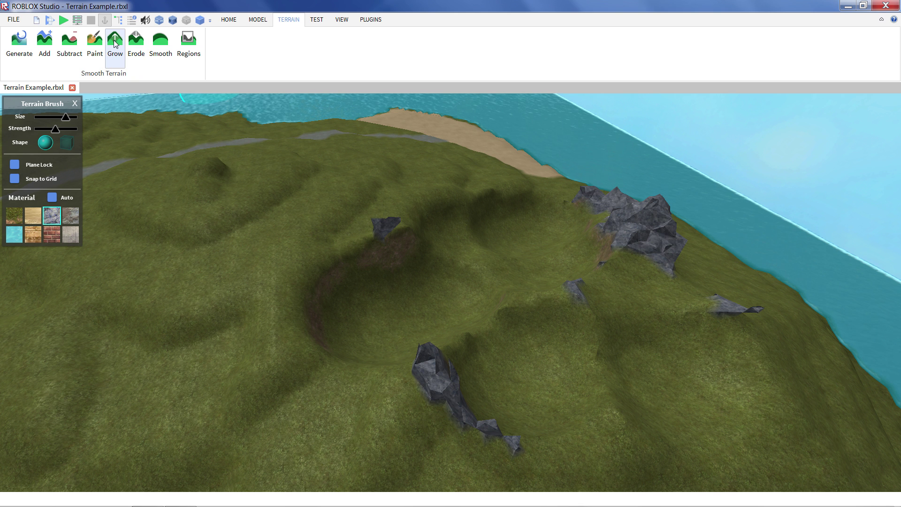
click(19, 215)
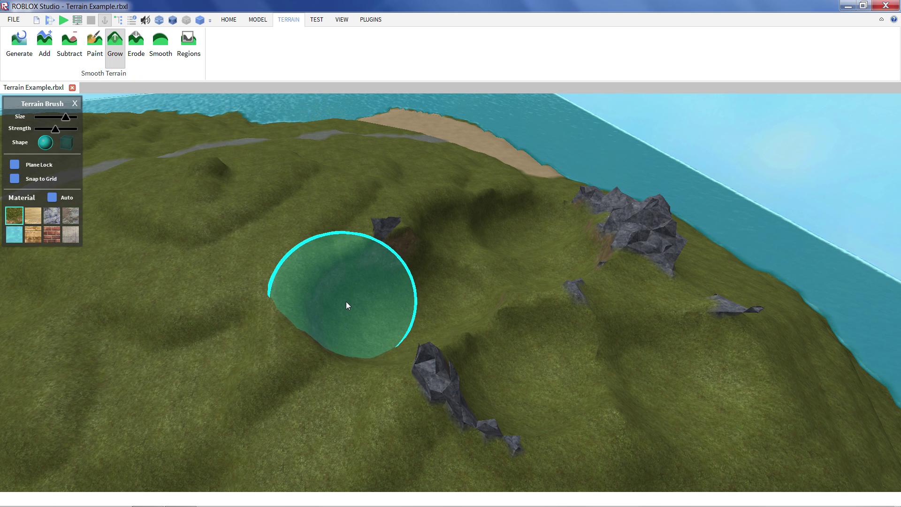
mouse_move(347, 303)
mouse_down()
mouse_move(405, 297)
mouse_move(426, 254)
mouse_move(439, 249)
mouse_move(497, 364)
mouse_move(385, 350)
mouse_move(297, 399)
mouse_up()
key(a)
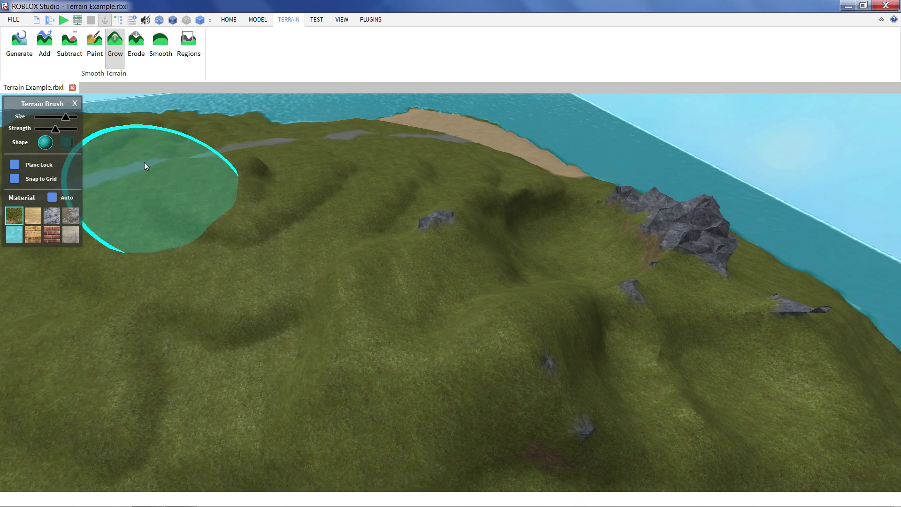
Lower the brush strength to near its minimum and gently grow grass over the slope around the exposed rock fragments
key(s)
drag(55, 130, 47, 129)
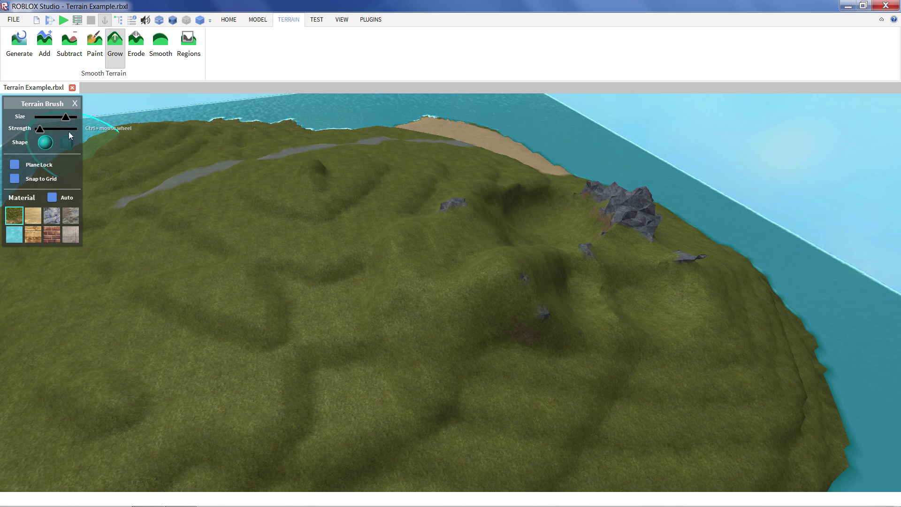
key(d)
key(w)
mouse_move(405, 381)
mouse_down()
mouse_move(378, 370)
mouse_move(221, 380)
mouse_move(155, 301)
mouse_up()
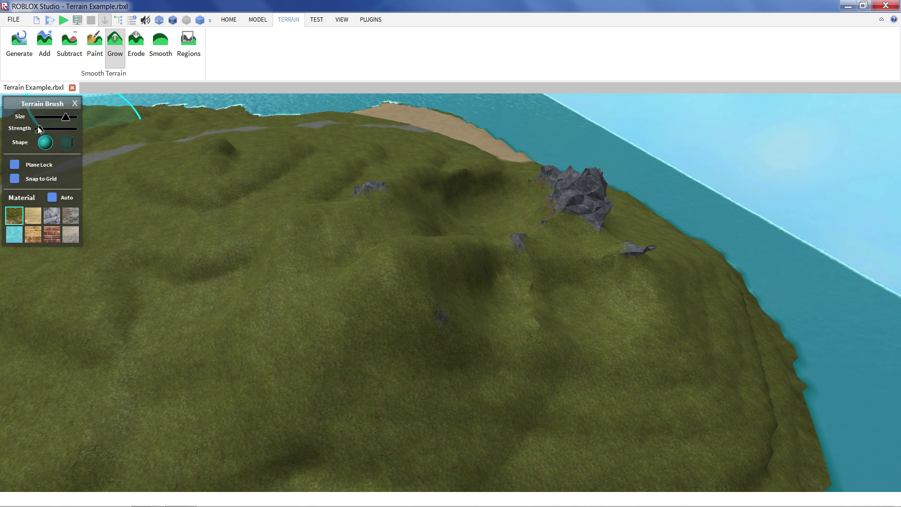
Raise the brush strength to maximum and grow a large grass mound on the hillside
mouse_move(184, 280)
mouse_down()
mouse_move(249, 269)
mouse_move(209, 330)
mouse_move(179, 305)
mouse_move(127, 286)
mouse_up()
key(a)
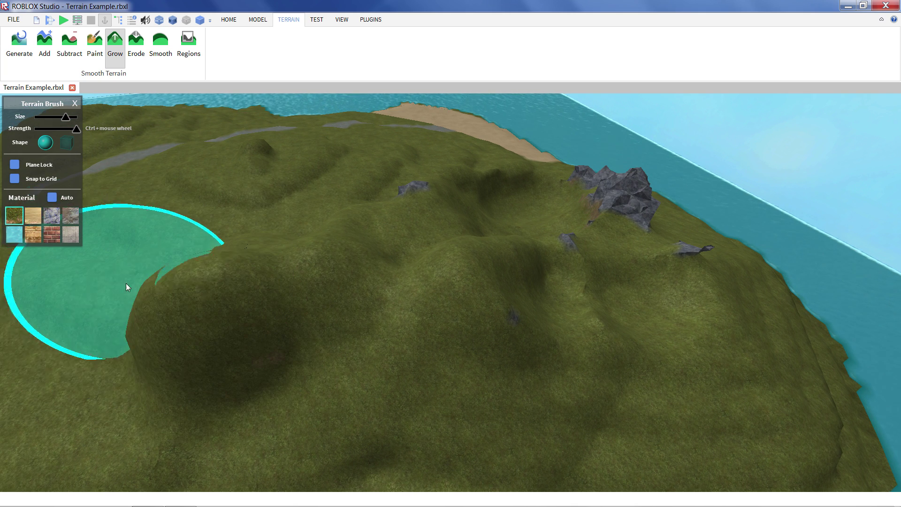
key(a)
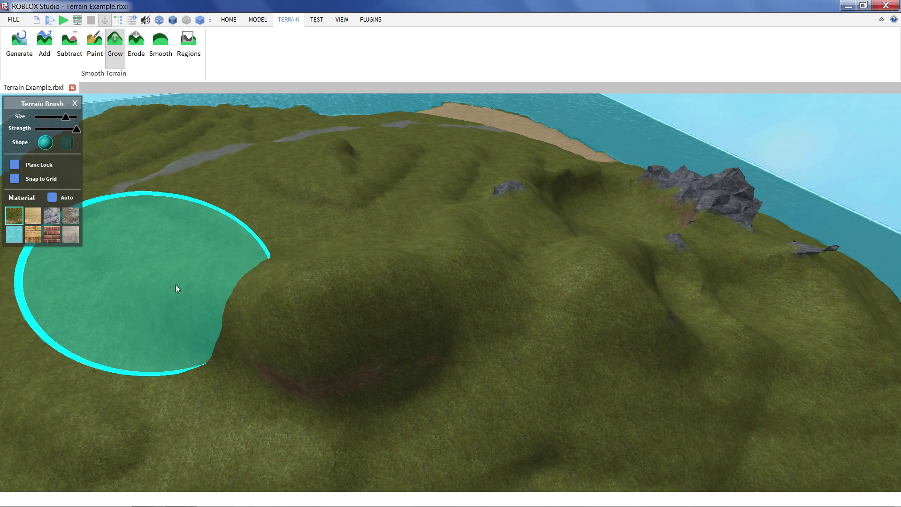
Erode the new grass mound and the neighbouring ridge with its exposed rock at full strength
click(136, 43)
mouse_move(203, 254)
mouse_down()
mouse_move(203, 280)
mouse_move(322, 315)
mouse_move(629, 304)
mouse_up()
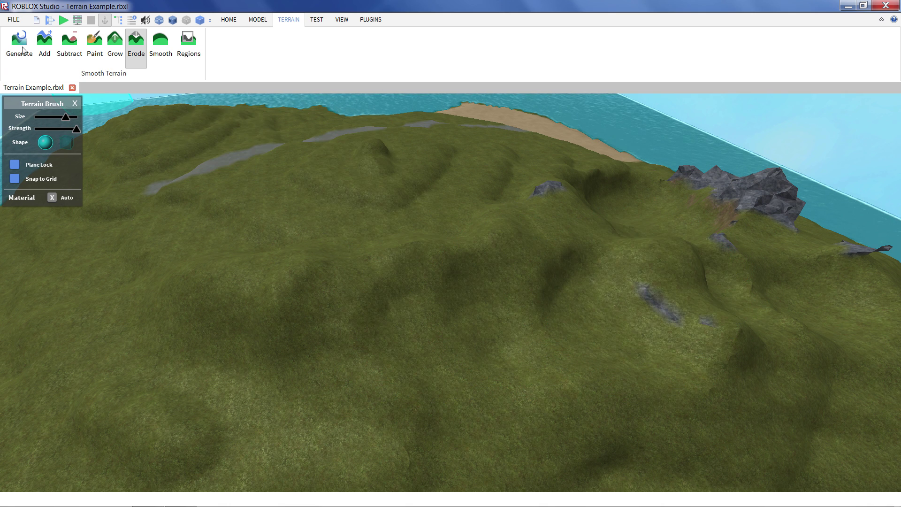
mouse_move(679, 316)
mouse_down()
mouse_move(652, 261)
mouse_move(533, 275)
mouse_up()
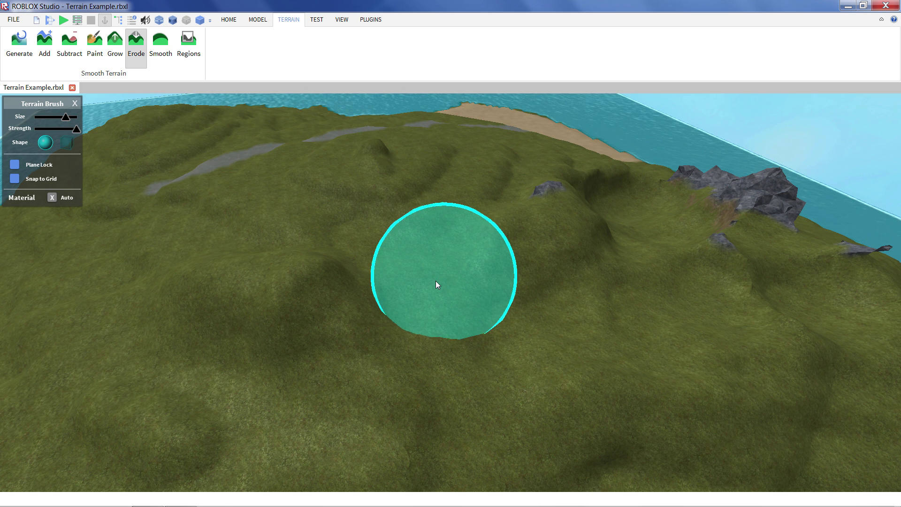
Switch to the Smooth brush, reduce its size and smooth the terraced ridges along the island's shoreline
click(163, 65)
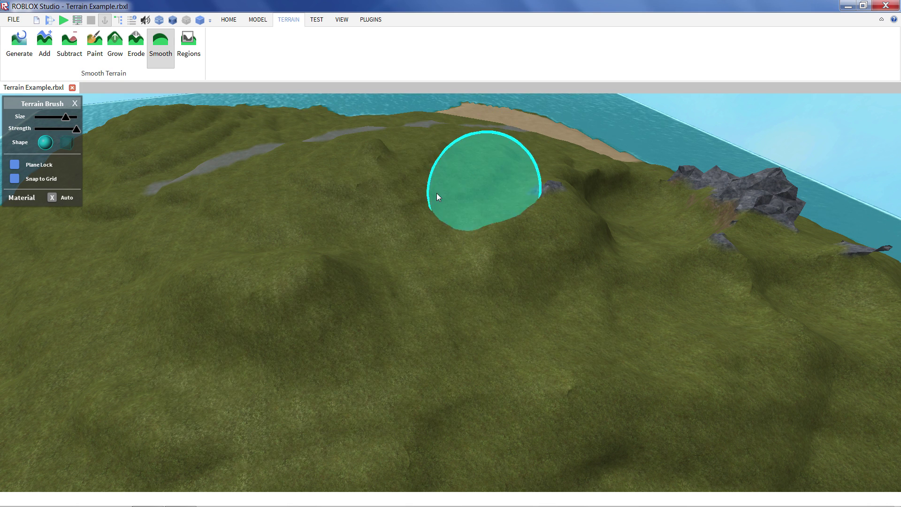
drag(68, 117, 57, 116)
scroll(193, 199, up, 10)
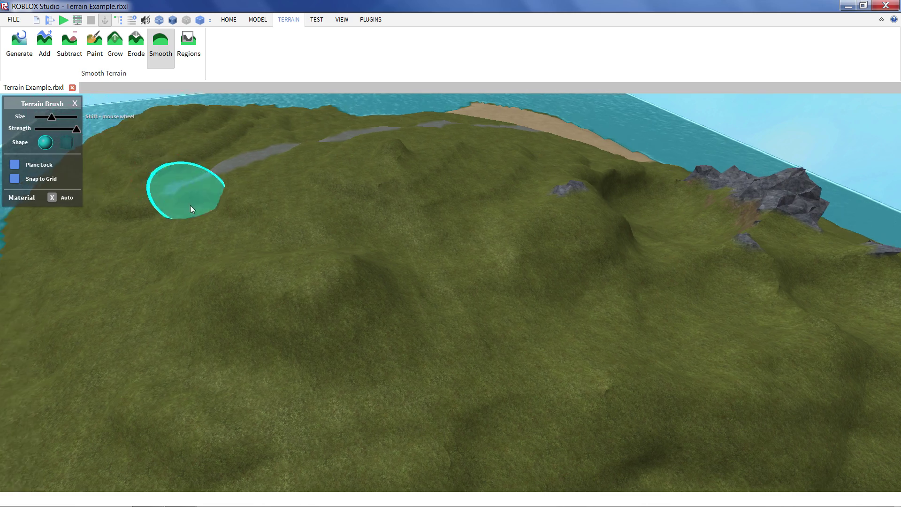
scroll(351, 279, down, 3)
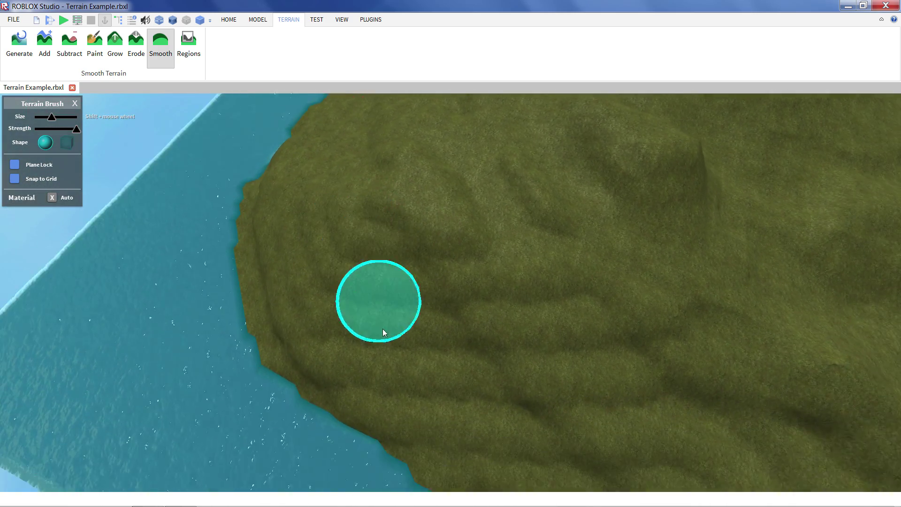
scroll(380, 332, up, 6)
scroll(387, 204, down, 4)
mouse_move(345, 170)
right_down()
mouse_move(380, 224)
mouse_move(376, 242)
right_up()
scroll(378, 206, up, 3)
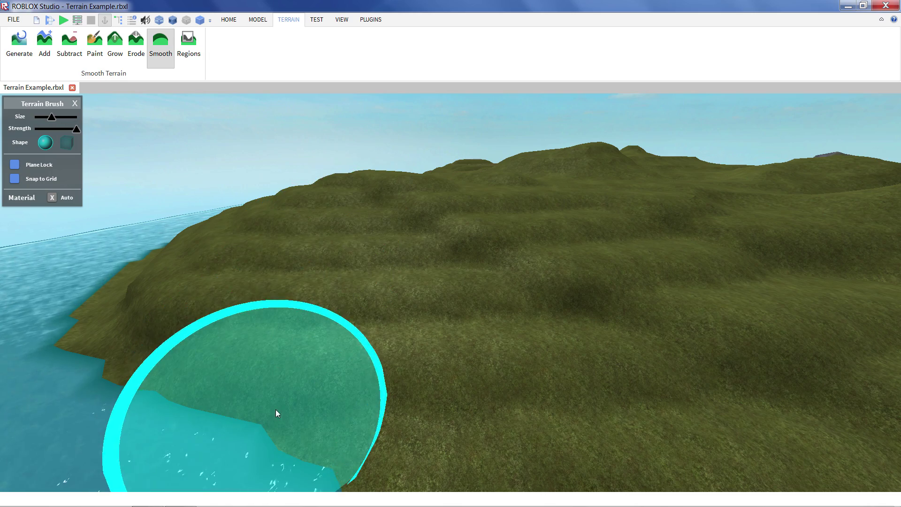
key(a)
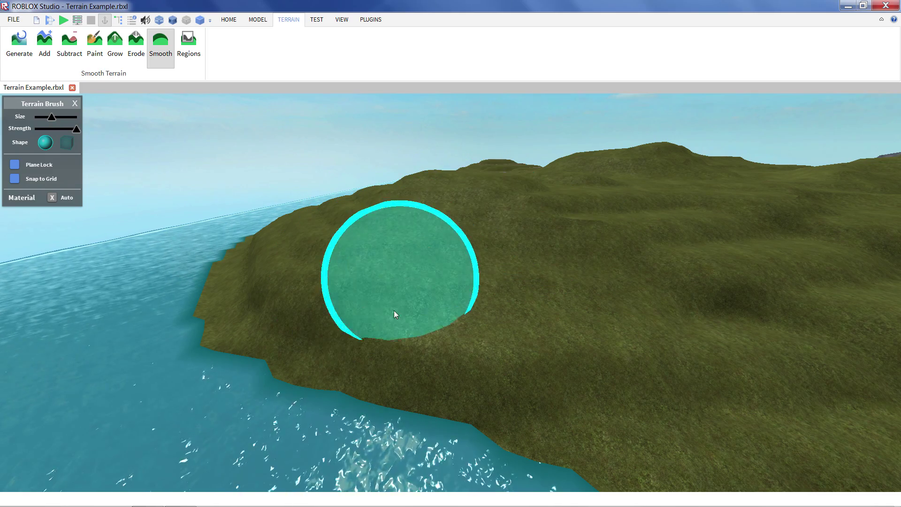
Smooth more of the ridged grass slope, working along the coast down to the water's edge
key(w)
key(a)
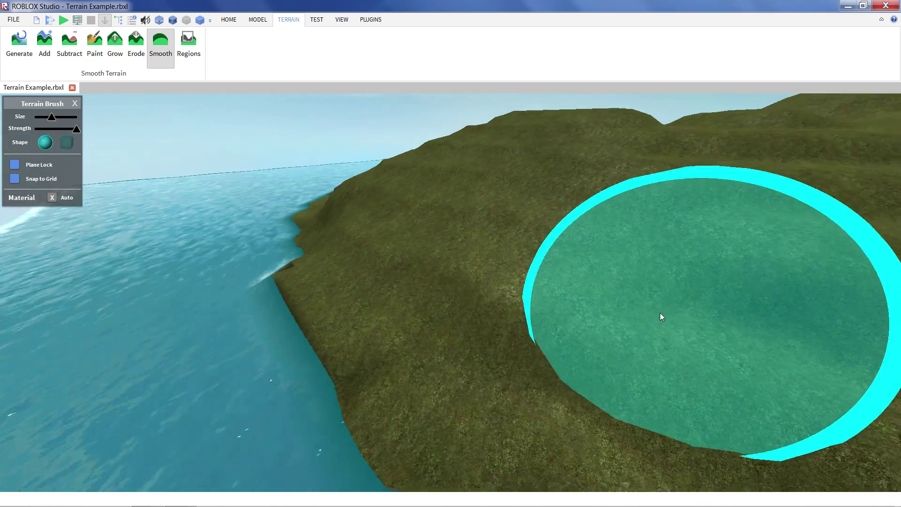
scroll(660, 312, up, 2)
scroll(553, 241, down, 2)
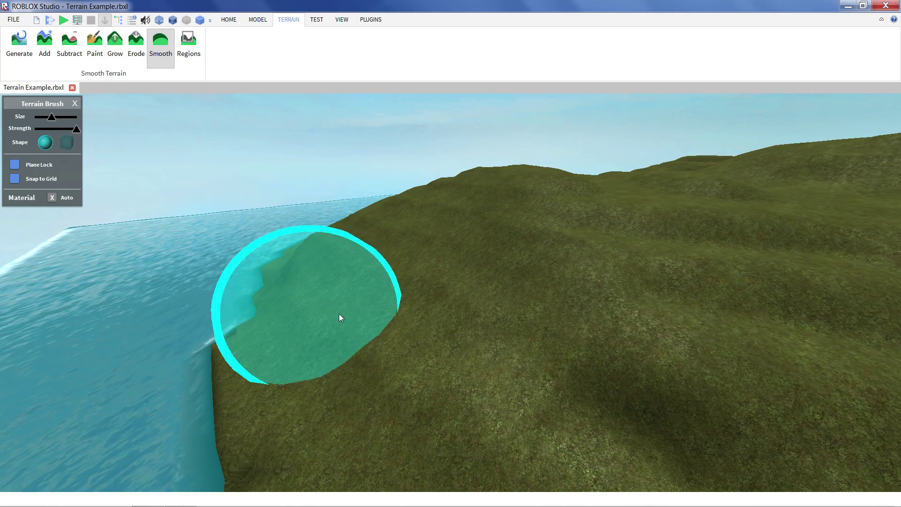
key(a)
right_drag(528, 421, 469, 359)
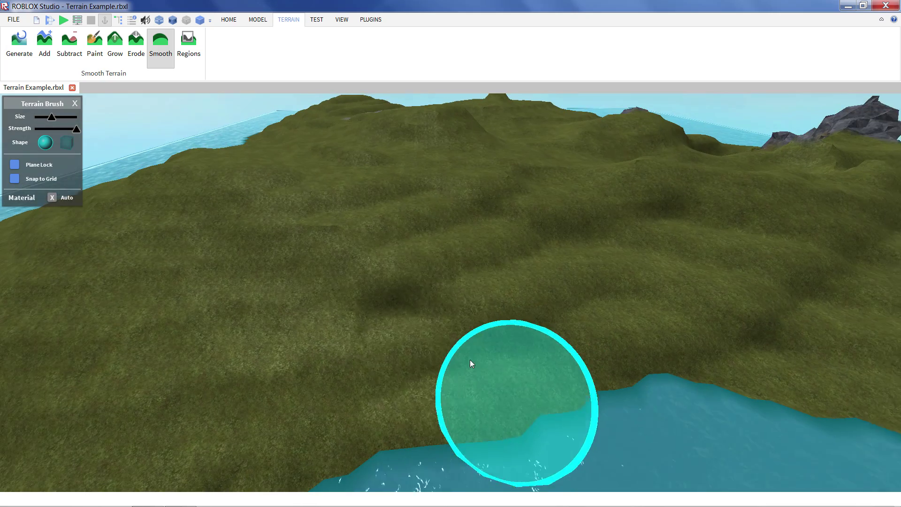
mouse_move(469, 360)
mouse_down()
mouse_move(398, 301)
mouse_move(513, 276)
mouse_move(522, 324)
mouse_move(497, 342)
mouse_up()
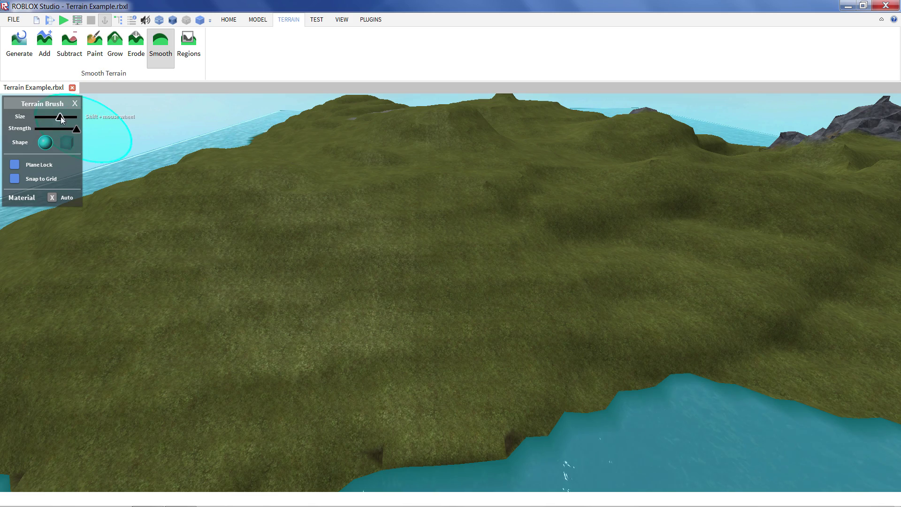
Enlarge the Smooth brush and even out broad areas of the grass slope above the shore
drag(61, 116, 66, 116)
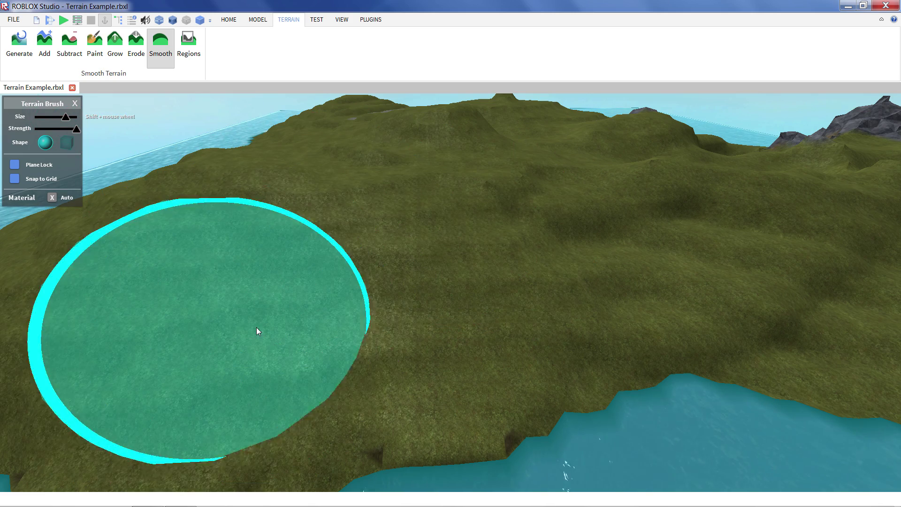
key(a)
right_drag(241, 314, 237, 342)
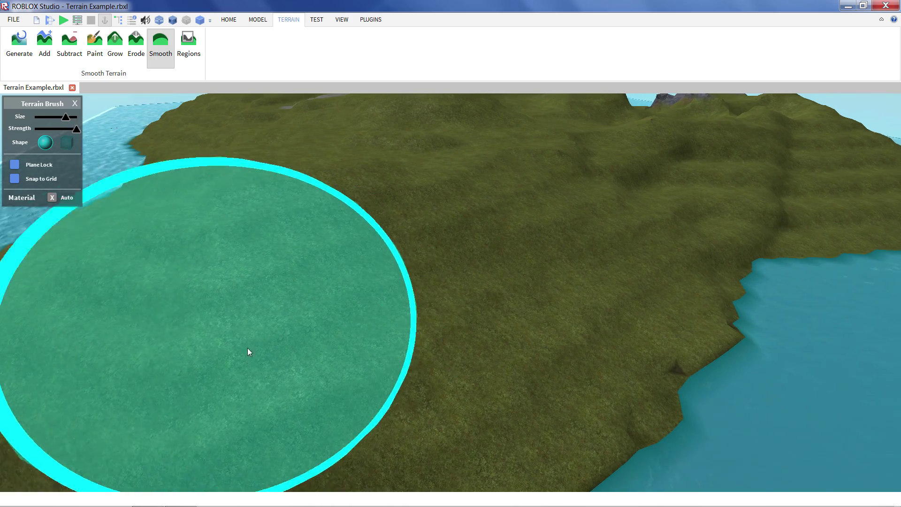
key(a)
key(w)
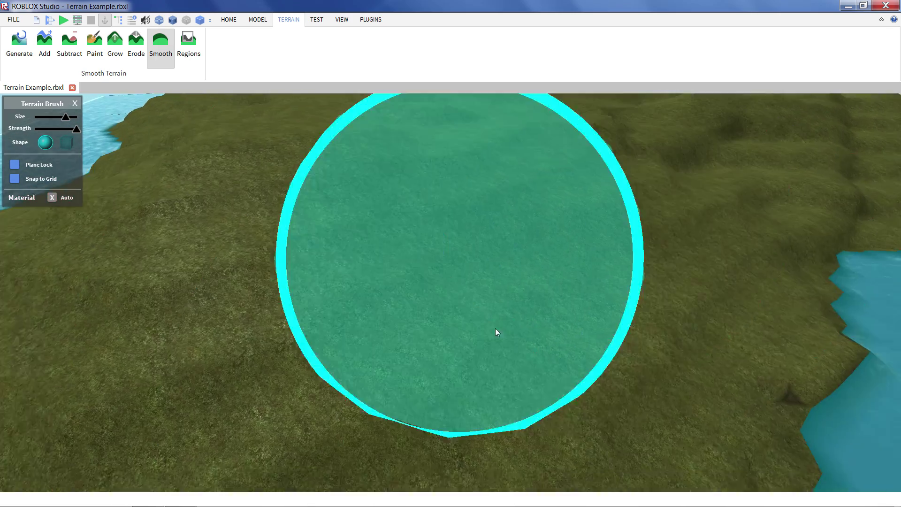
Switch to the Paint brush with the sand material, reduce its size and paint a beach along the grassy shoreline
key(s)
key(w)
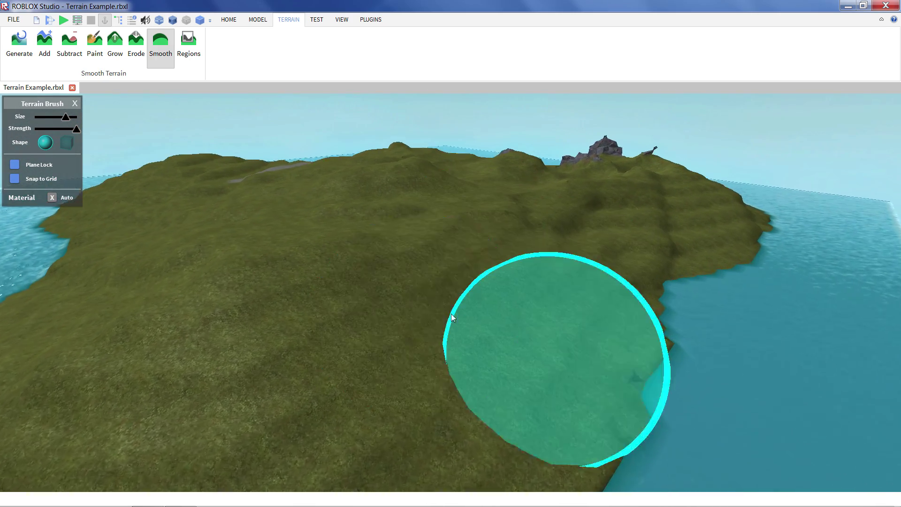
key(w)
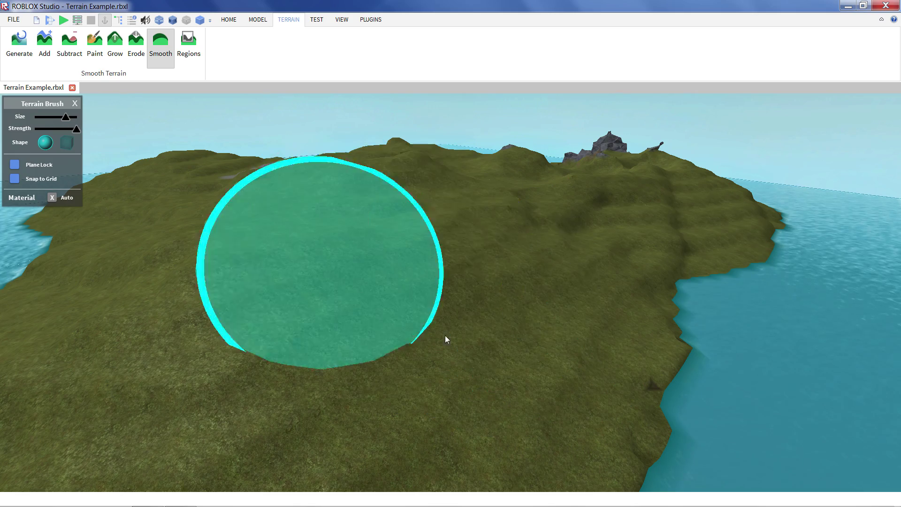
key(w)
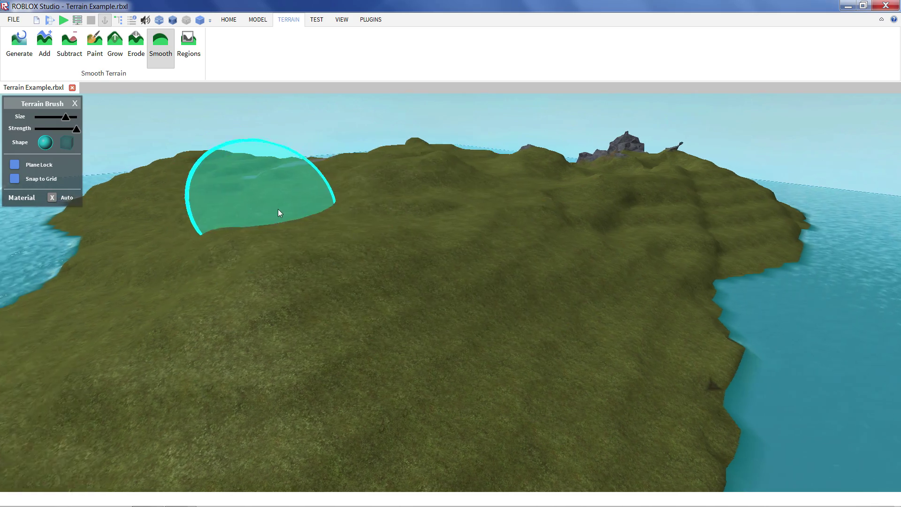
mouse_move(278, 209)
right_down()
mouse_move(285, 231)
mouse_move(409, 215)
right_up()
key(s)
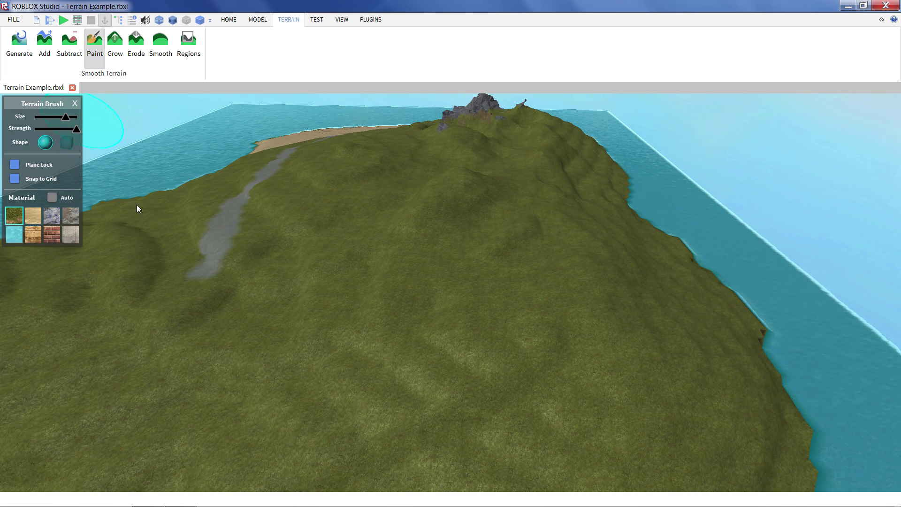
key(a)
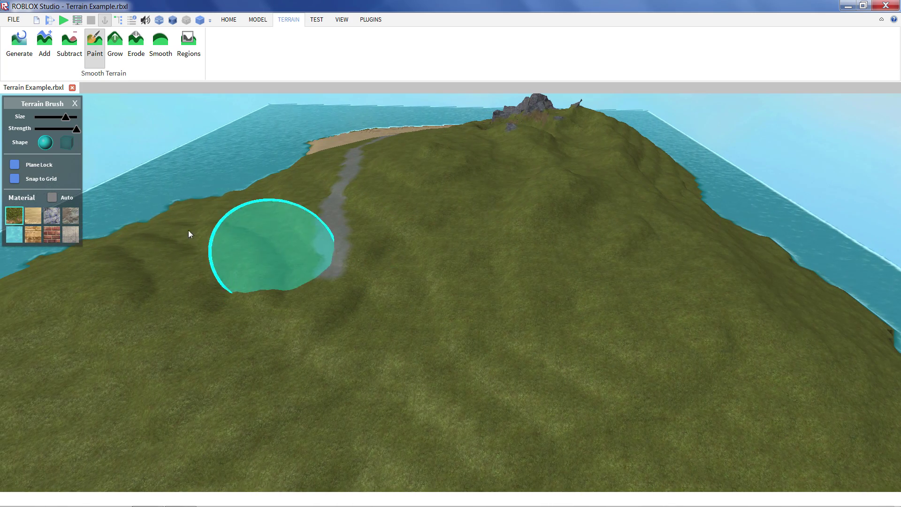
click(32, 215)
mouse_move(329, 258)
right_down()
mouse_move(400, 258)
mouse_move(338, 243)
mouse_move(164, 140)
right_up()
drag(65, 116, 46, 116)
mouse_move(432, 211)
mouse_down()
mouse_move(336, 213)
mouse_move(242, 196)
mouse_move(482, 189)
mouse_move(527, 173)
mouse_move(220, 215)
mouse_move(223, 202)
mouse_up()
Switch the paint material to rock and paint irregular rock patches on the grass slope above the new beach
key(a)
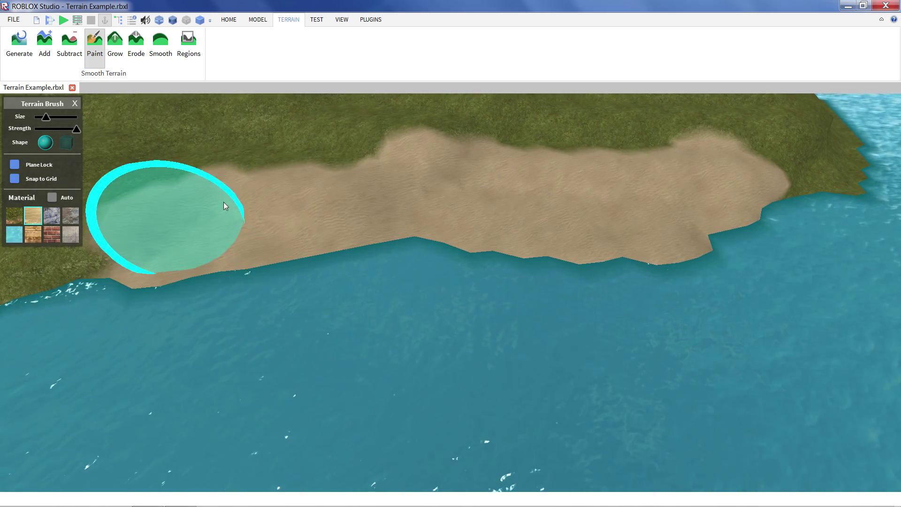
right_drag(223, 201, 288, 166)
key(e)
click(52, 215)
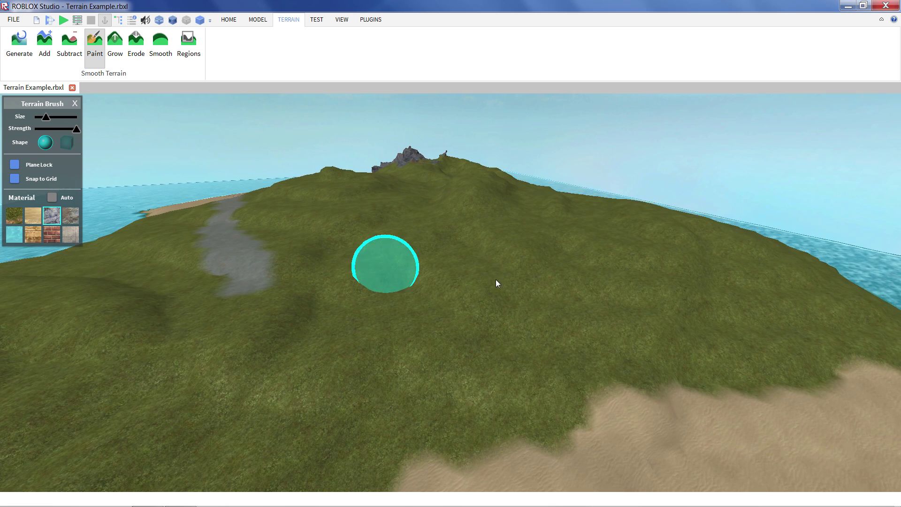
drag(516, 309, 488, 335)
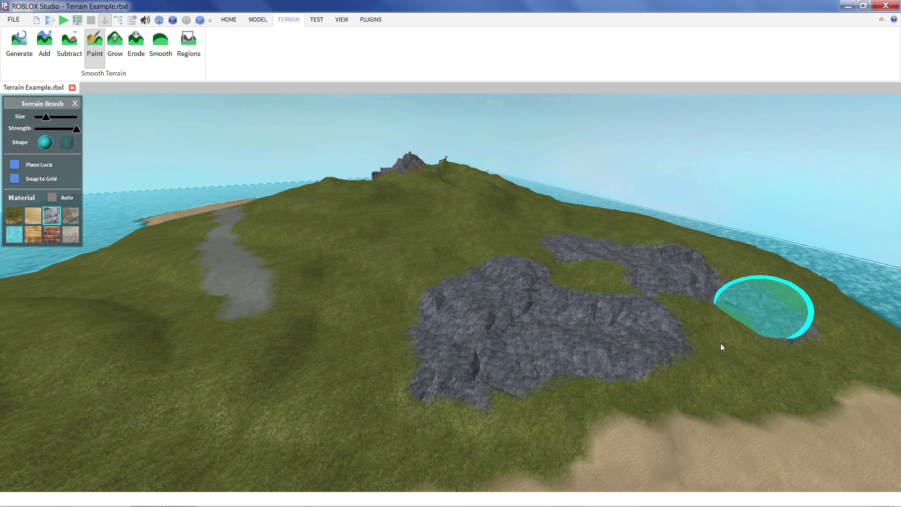
drag(721, 346, 464, 405)
Enlarge the Paint brush and paint a broad rock area on the open grass across from the beach
key(s)
key(a)
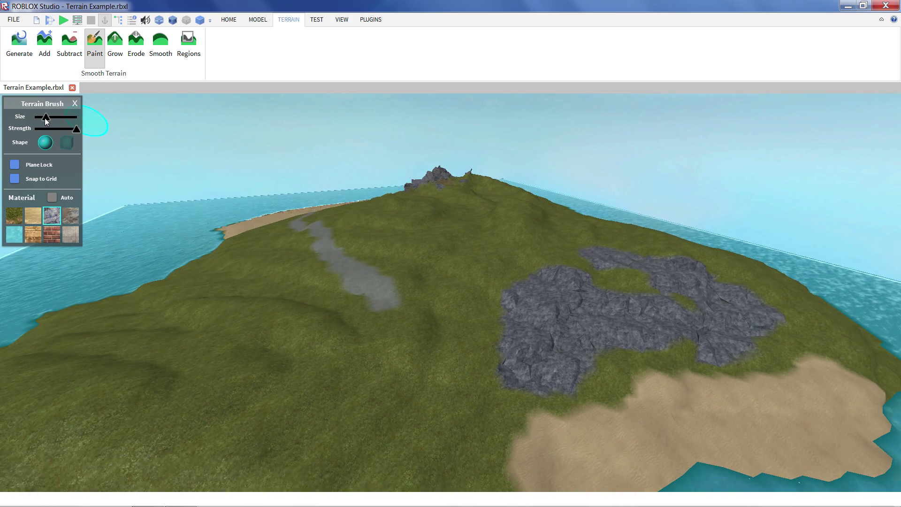
drag(45, 117, 54, 117)
mouse_move(410, 367)
mouse_down()
mouse_move(329, 384)
mouse_move(215, 381)
mouse_move(233, 397)
mouse_move(164, 399)
mouse_up()
key(s)
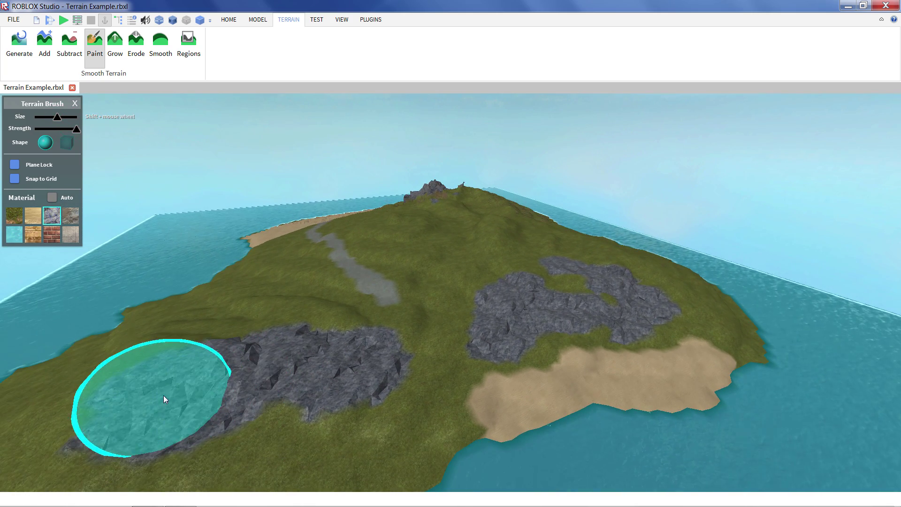
Change to the box-shaped brush and paint more rock beside the gravel path and next to the broad rock area
click(66, 143)
key(w)
drag(406, 249, 360, 260)
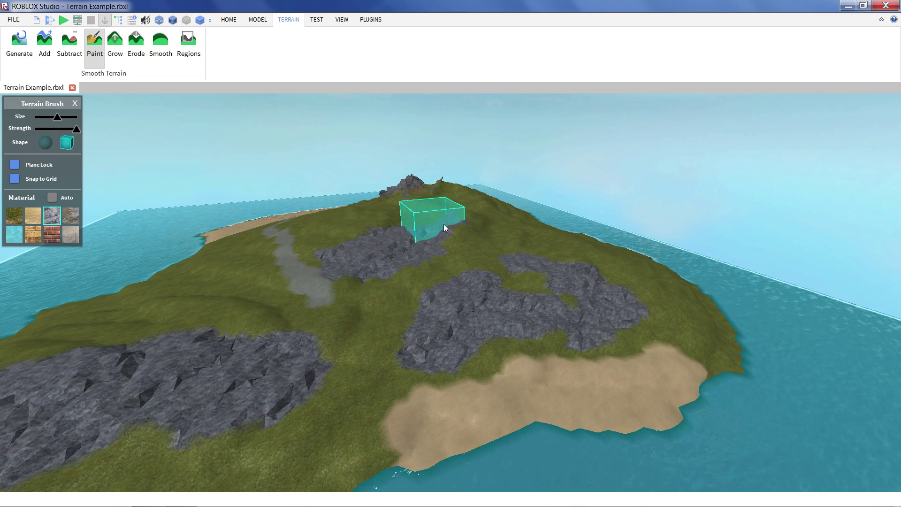
key(e)
right_drag(398, 285, 397, 293)
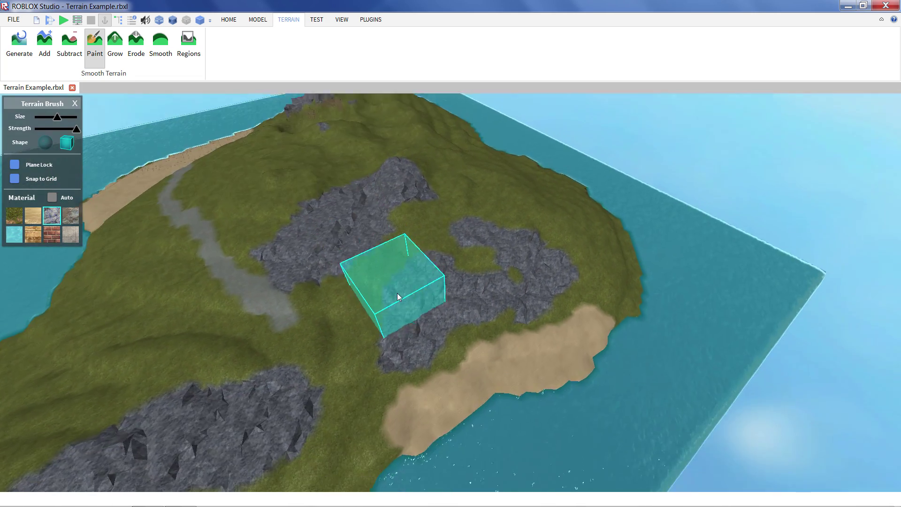
key(q)
mouse_move(218, 268)
mouse_down()
mouse_move(181, 274)
mouse_move(165, 265)
mouse_move(126, 298)
mouse_up()
key(a)
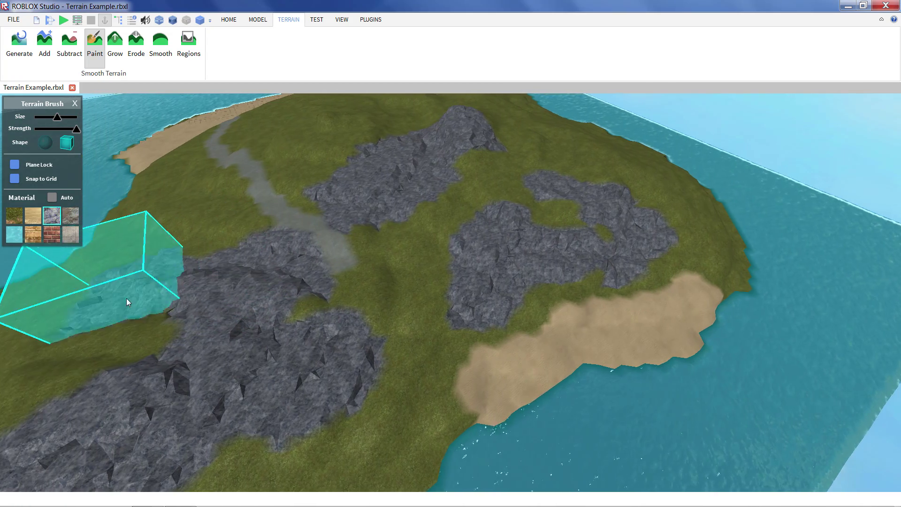
key(Left)
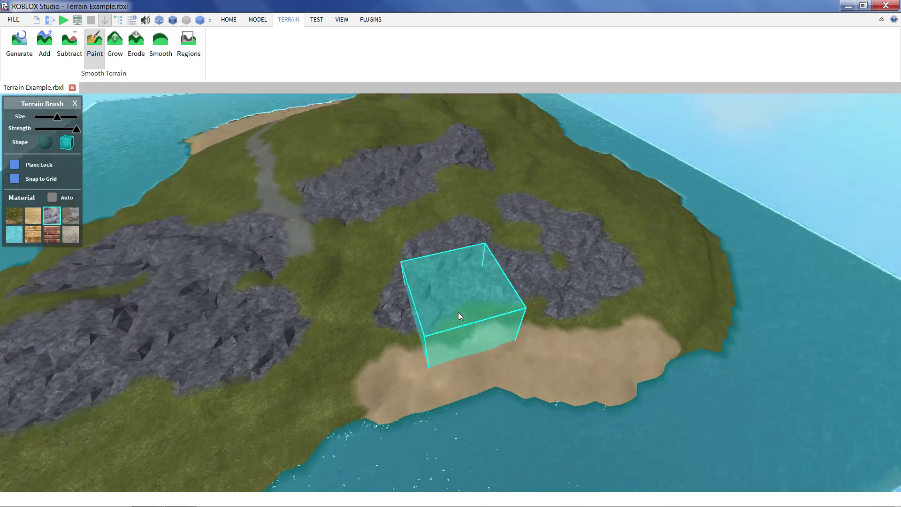
Build a standing letter R out of rock on the grass headland, using a small spherical Add brush with Plane Lock on
key(d)
right_drag(457, 311, 488, 326)
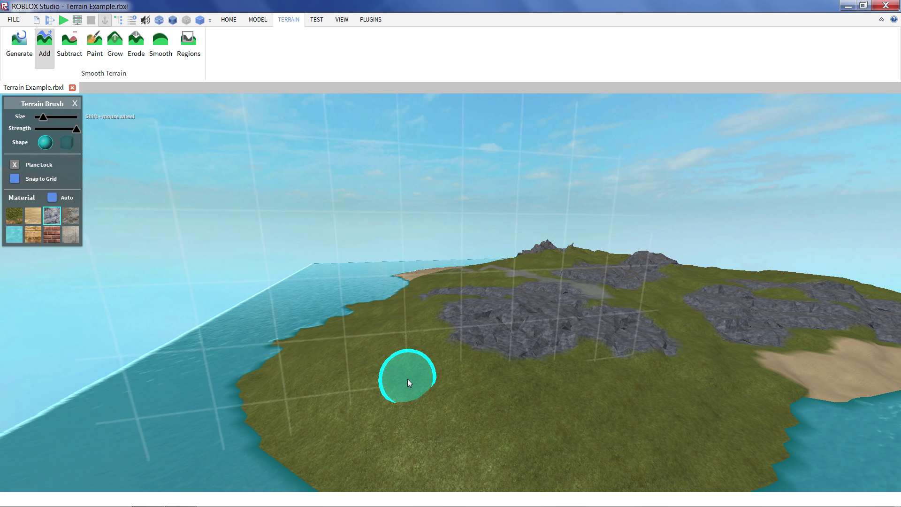
drag(407, 382, 406, 357)
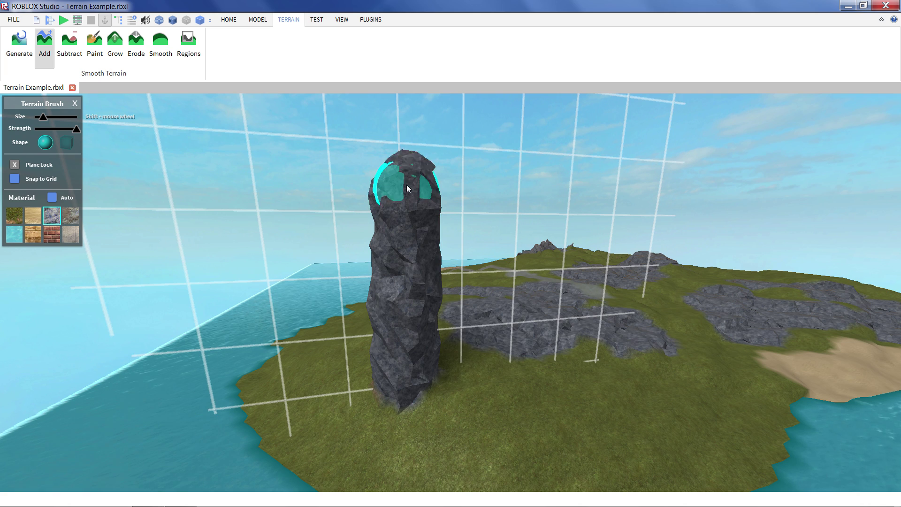
drag(436, 161, 583, 200)
drag(519, 266, 446, 272)
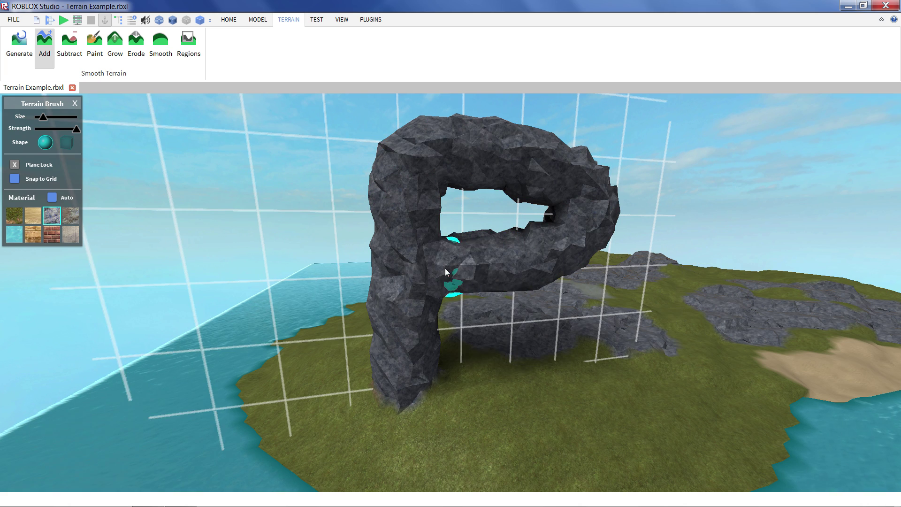
drag(579, 366, 584, 368)
Examine the rock letter R and its thickness from several angles
key(a)
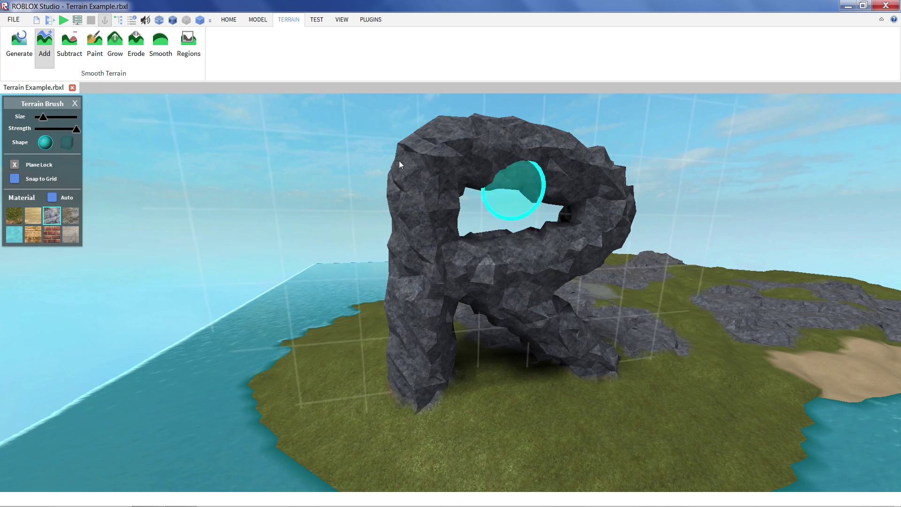
key(d)
key(w)
key(d)
key(s)
mouse_move(416, 281)
right_down()
mouse_move(382, 271)
mouse_move(426, 286)
right_up()
key(d)
key(e)
key(d)
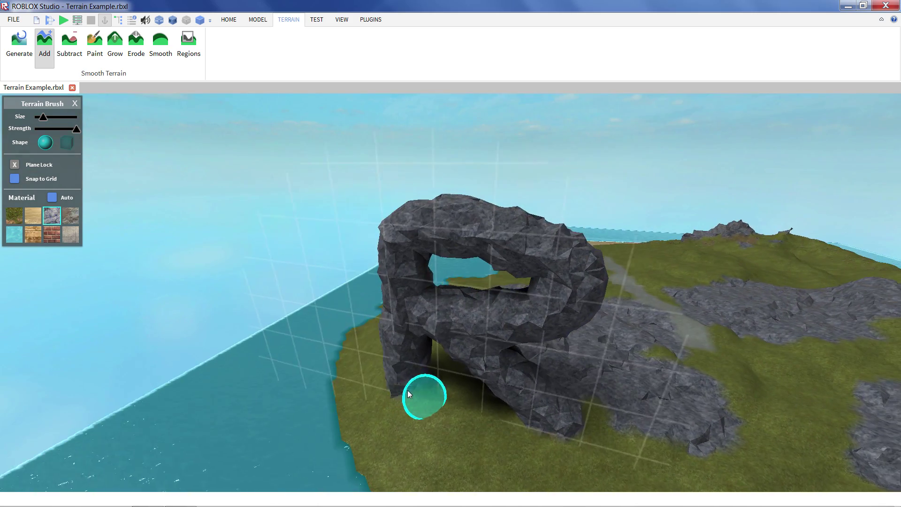
key(a)
Start the Regions tool, select a region along the base of the letter R and extend it across the letter's depth
click(193, 49)
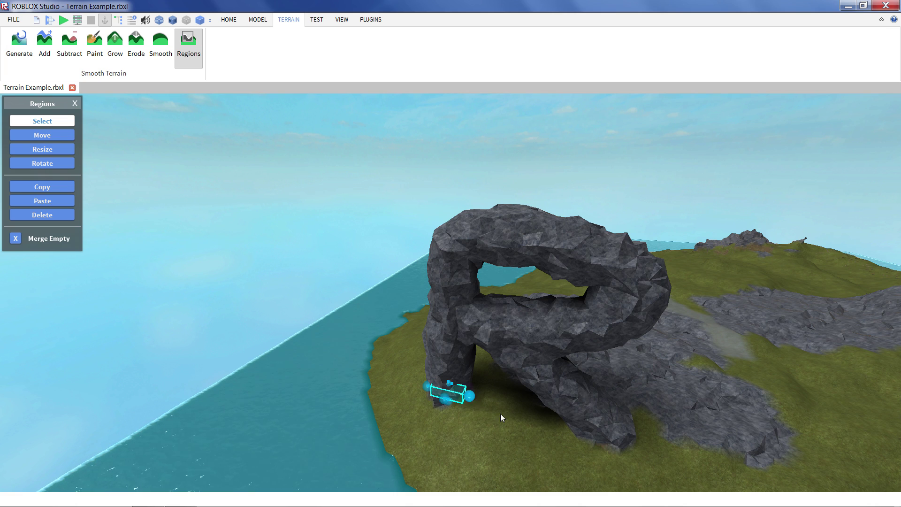
key(a)
right_drag(623, 446, 625, 446)
key(w)
key(a)
key(q)
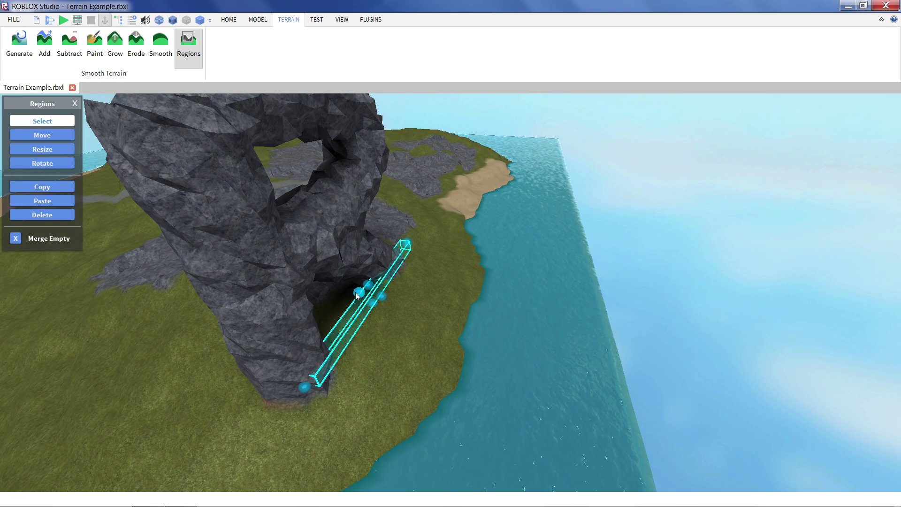
drag(360, 291, 294, 287)
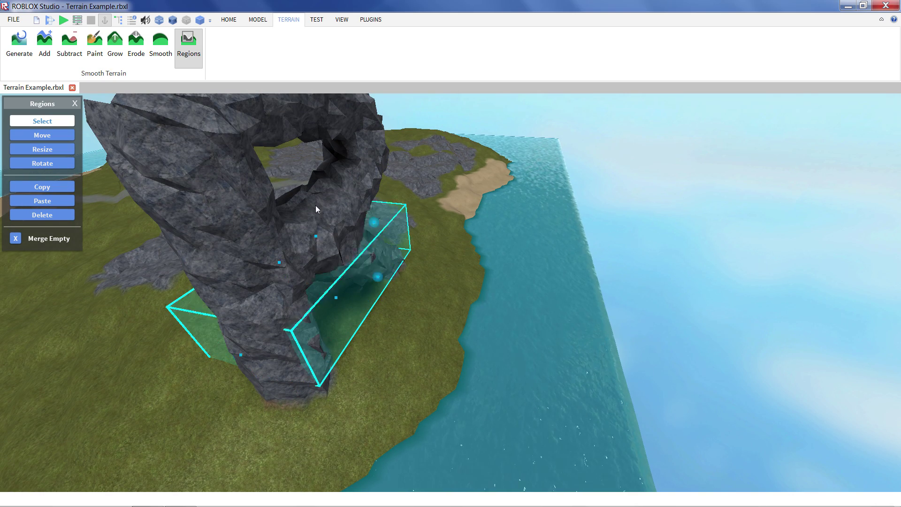
Stretch the region selection up over the top of the letter R and out beyond its upright leg
right_drag(316, 205, 375, 189)
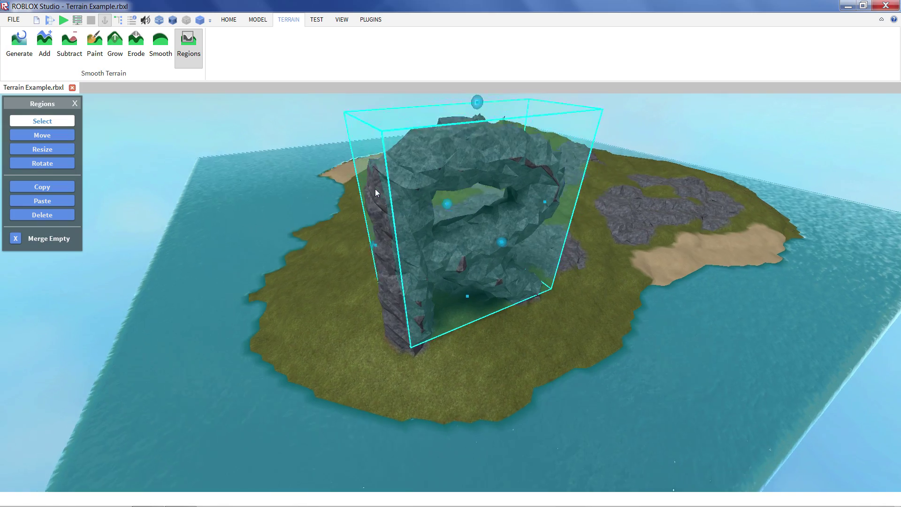
key(d)
key(q)
drag(340, 209, 325, 216)
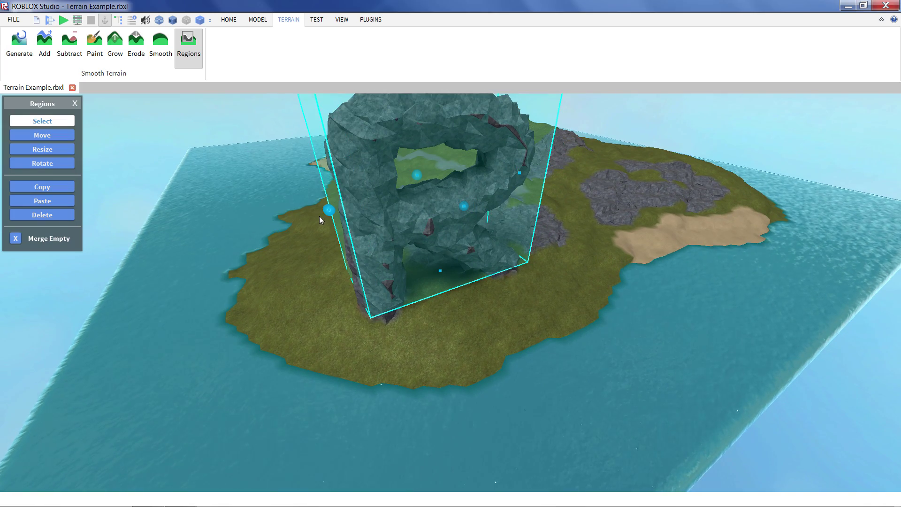
right_drag(319, 216, 400, 238)
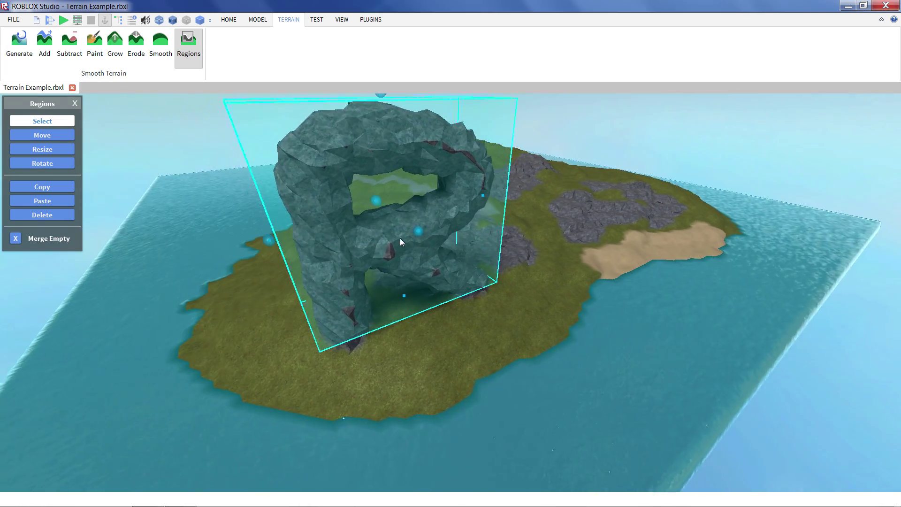
Extend the selection's bottom face down into the grass so it encloses the feet of the letter R
key(a)
key(w)
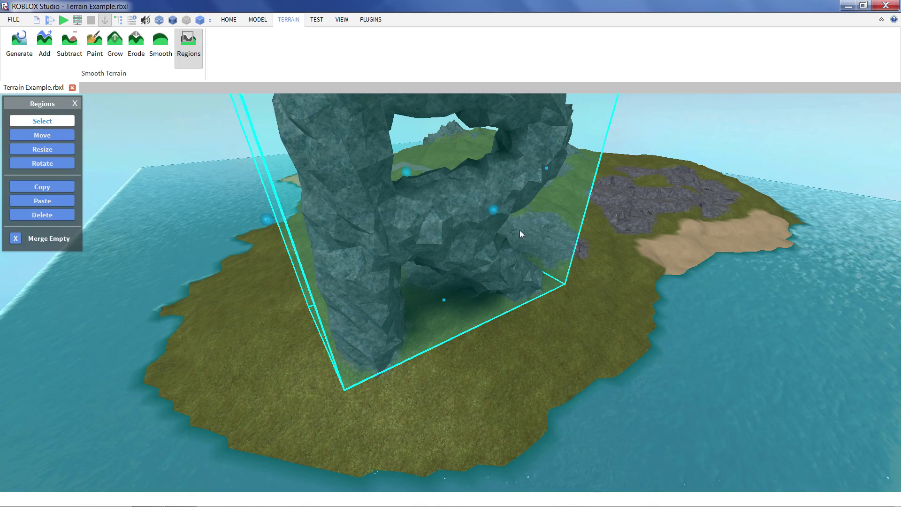
scroll(514, 225, up, 5)
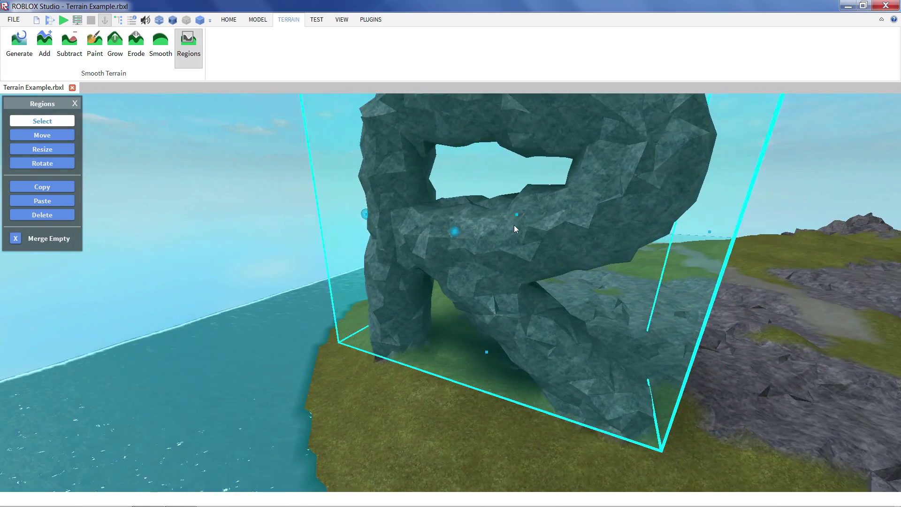
right_drag(514, 224, 469, 259)
key(s)
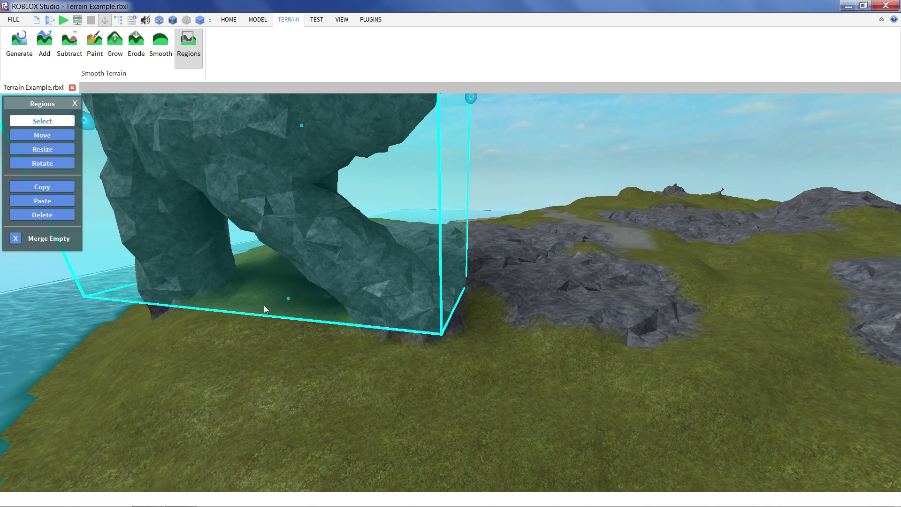
drag(287, 298, 282, 325)
key(a)
key(e)
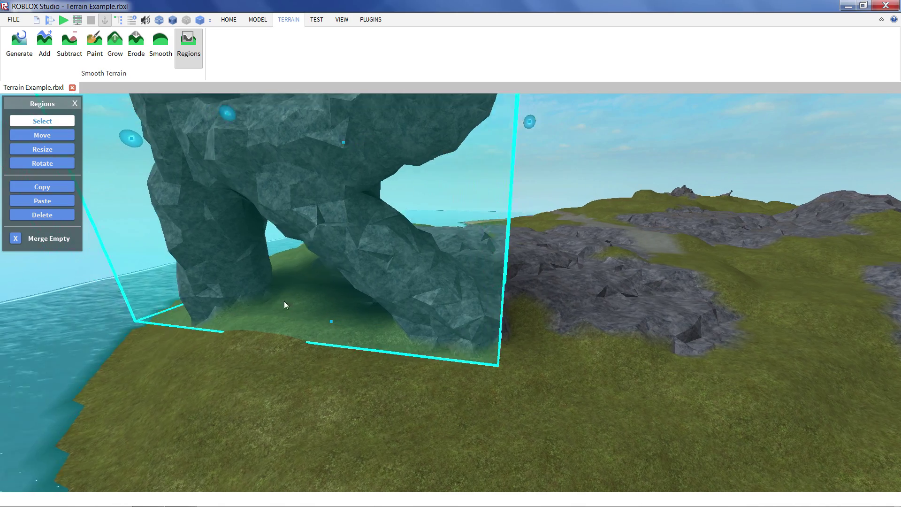
Move the selected letter R up off the ground and inland so it floats above the gravel path
key(s)
key(d)
key(e)
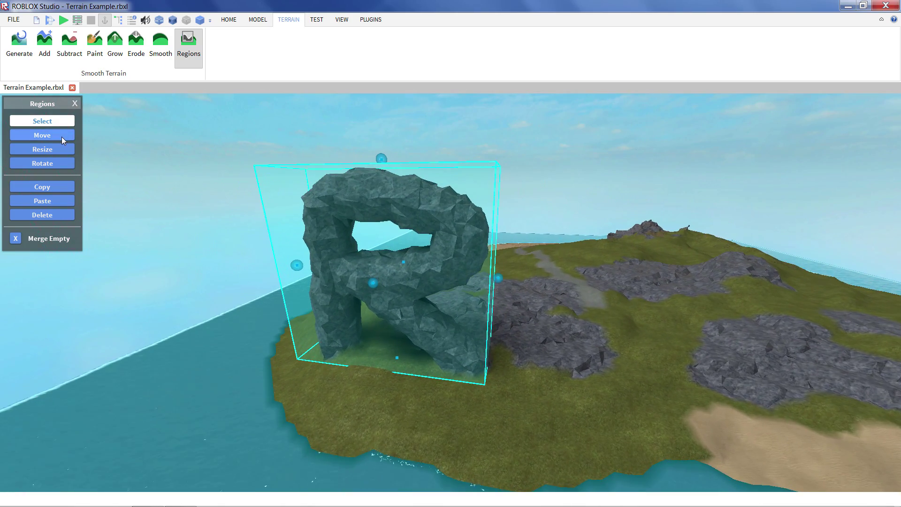
click(61, 136)
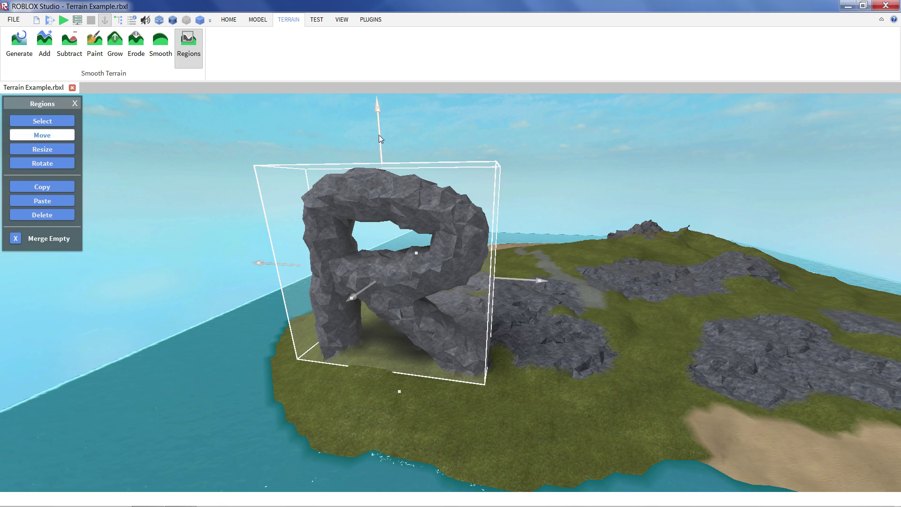
drag(378, 134, 383, 94)
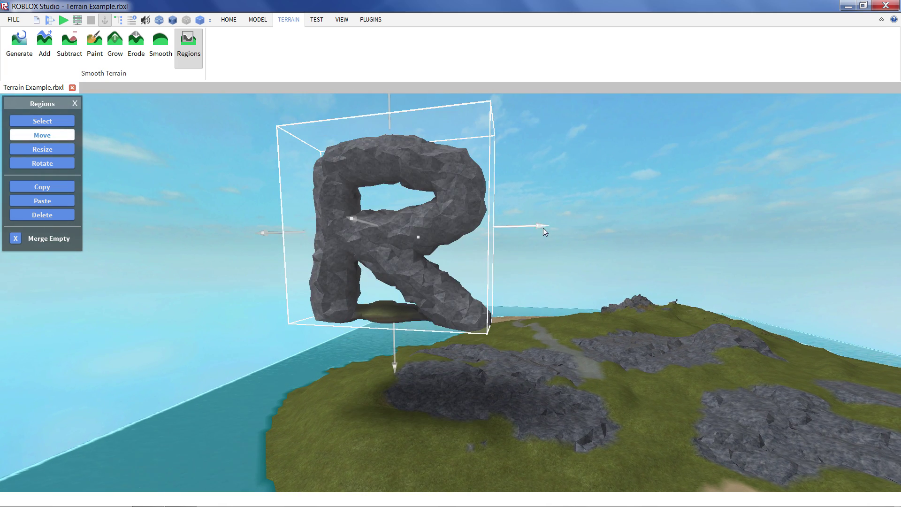
drag(543, 228, 690, 243)
right_drag(689, 244, 431, 198)
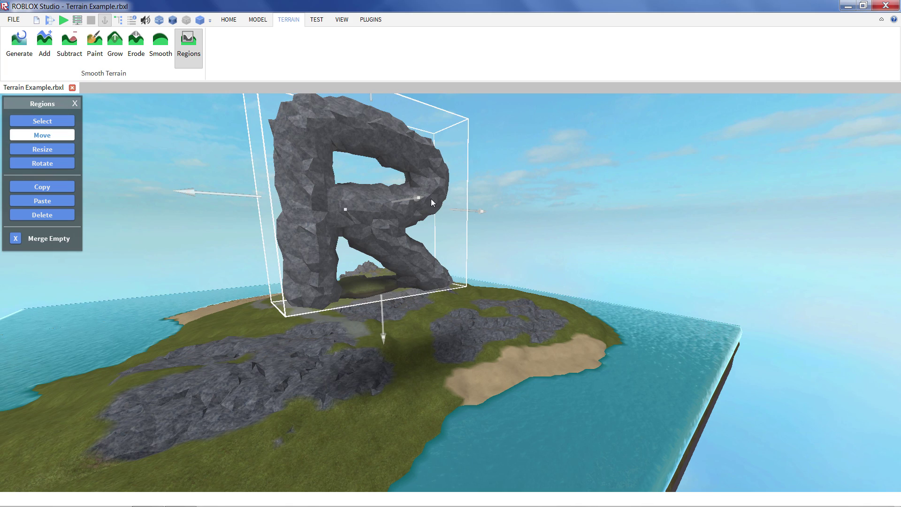
scroll(422, 197, down, 5)
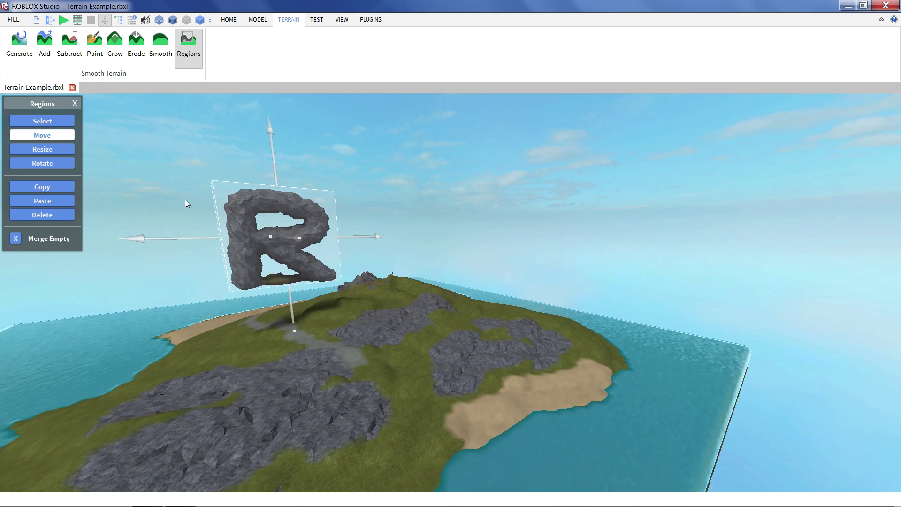
Try to rotate the selected letter R region with its blue rotation ring
scroll(141, 187, up, 4)
click(55, 163)
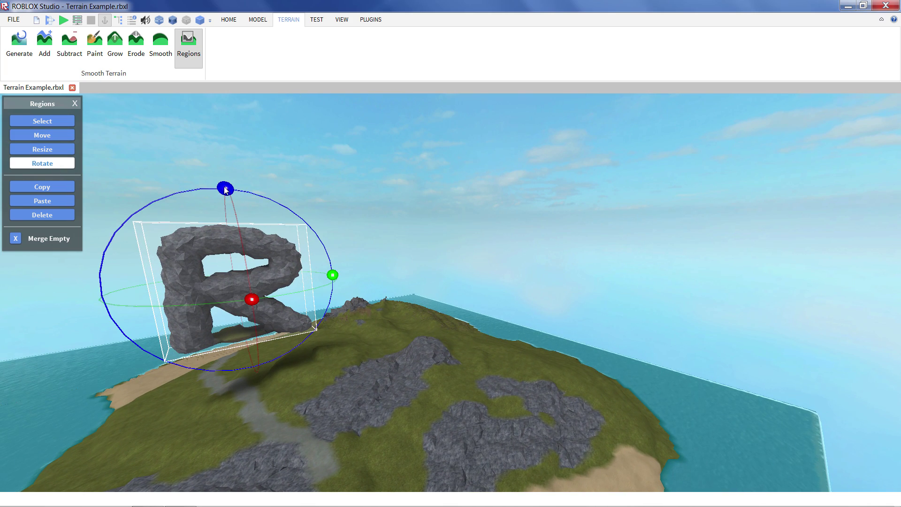
drag(225, 189, 229, 151)
key(a)
Resize the selected letter R region, stretching it taller and wider so the letter is enlarged above the island
click(71, 151)
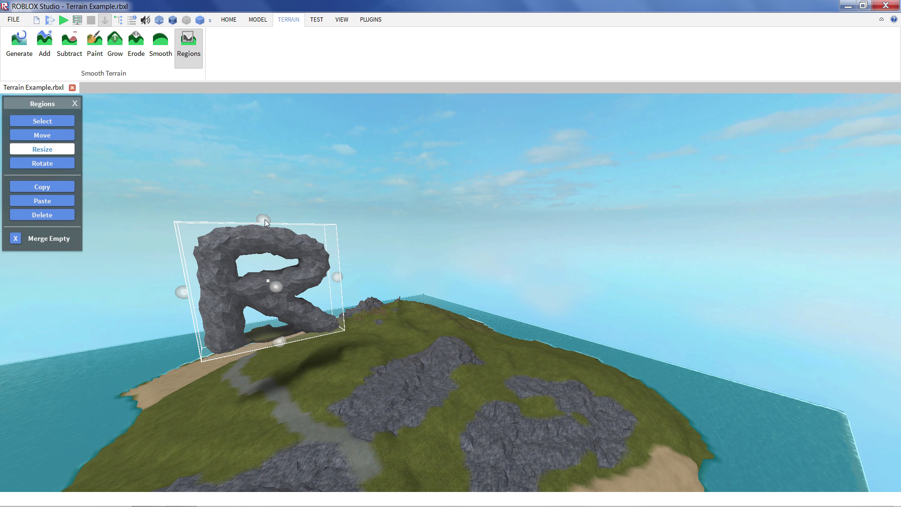
drag(265, 223, 257, 176)
drag(334, 240, 403, 248)
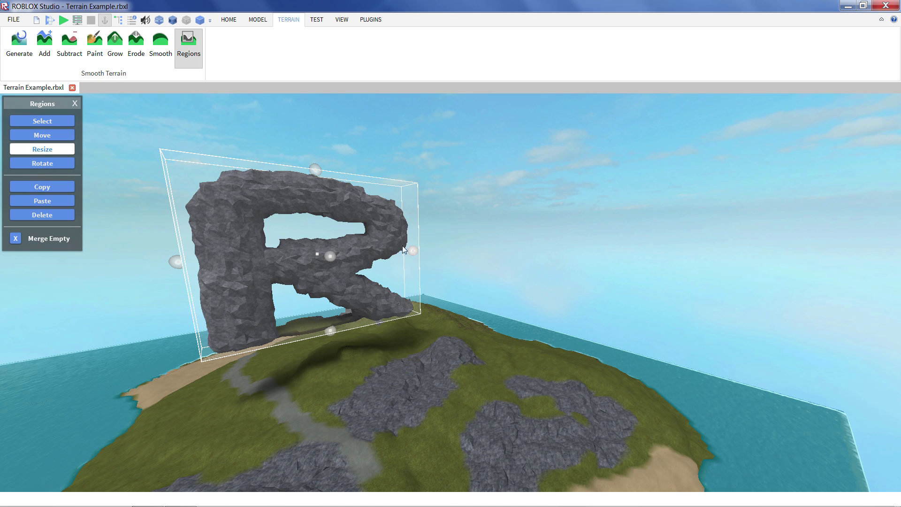
drag(317, 169, 311, 117)
key(s)
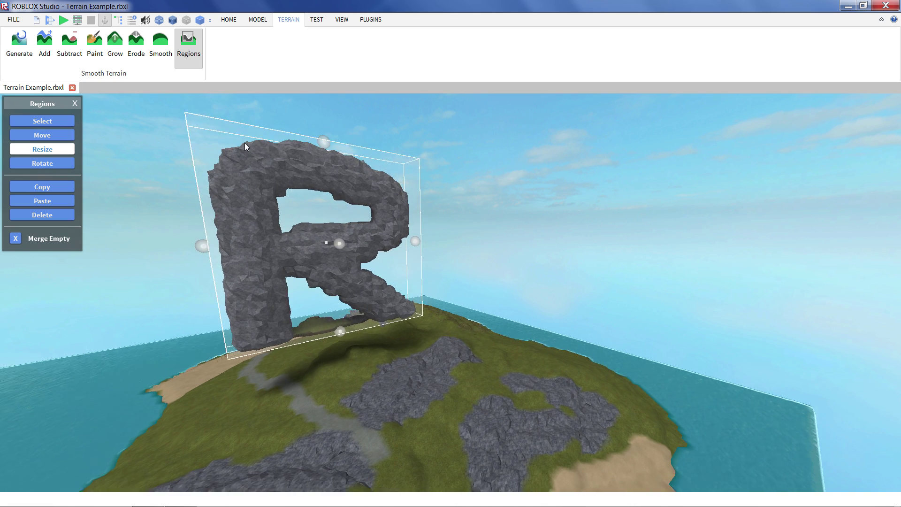
Copy the enlarged letter R, paste a duplicate and move it sideways next to the original
key(e)
key(w)
click(50, 189)
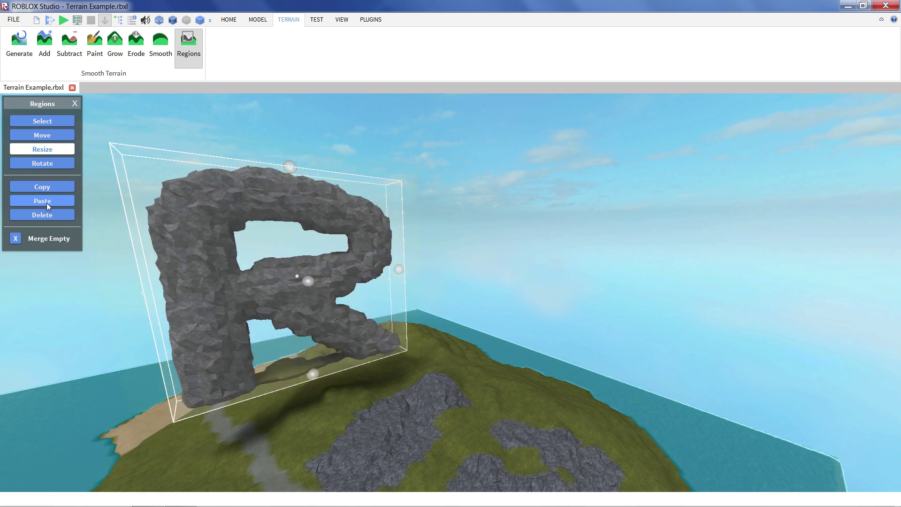
click(47, 203)
scroll(313, 300, down, 3)
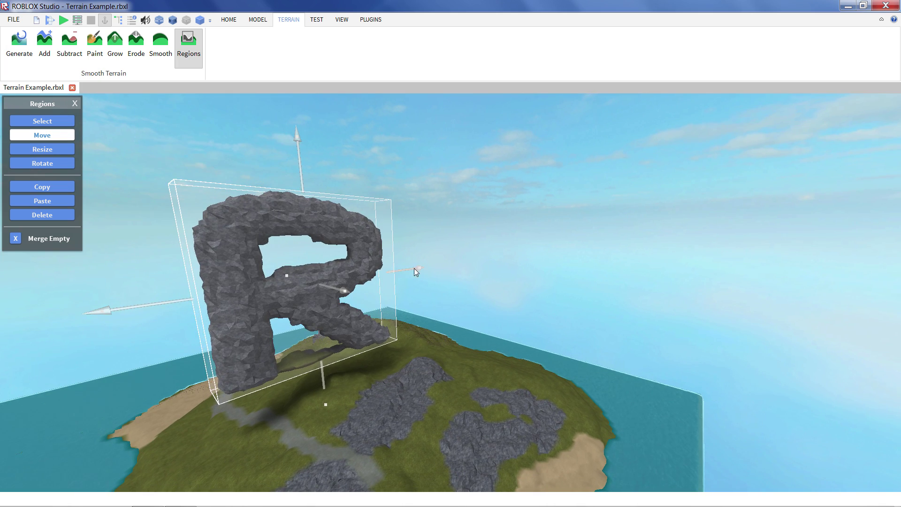
drag(414, 268, 533, 250)
key(d)
key(q)
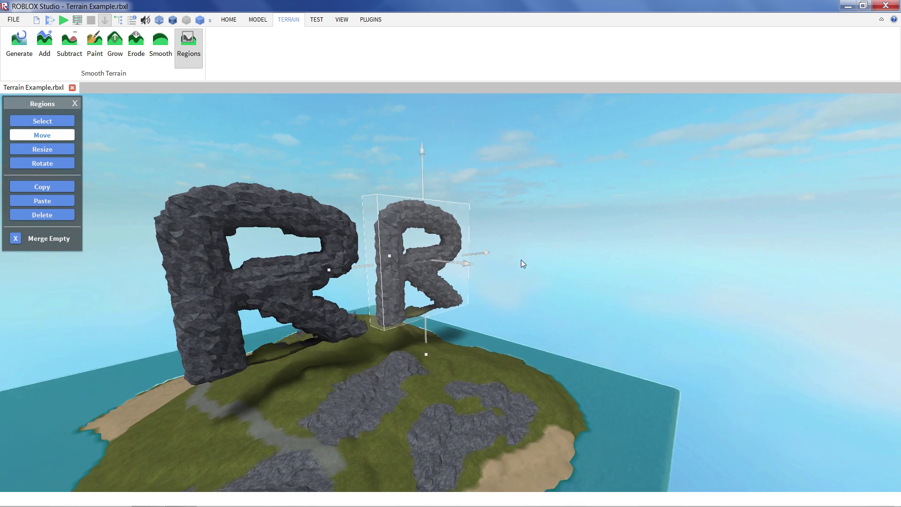
Delete the duplicate letter R inside the selected region
key(w)
key(d)
key(w)
right_drag(293, 187, 396, 217)
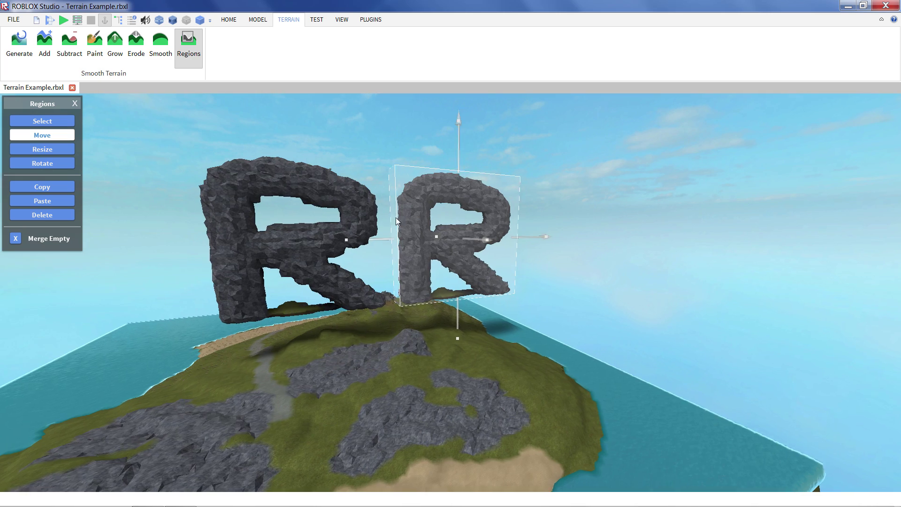
key(w)
key(a)
key(e)
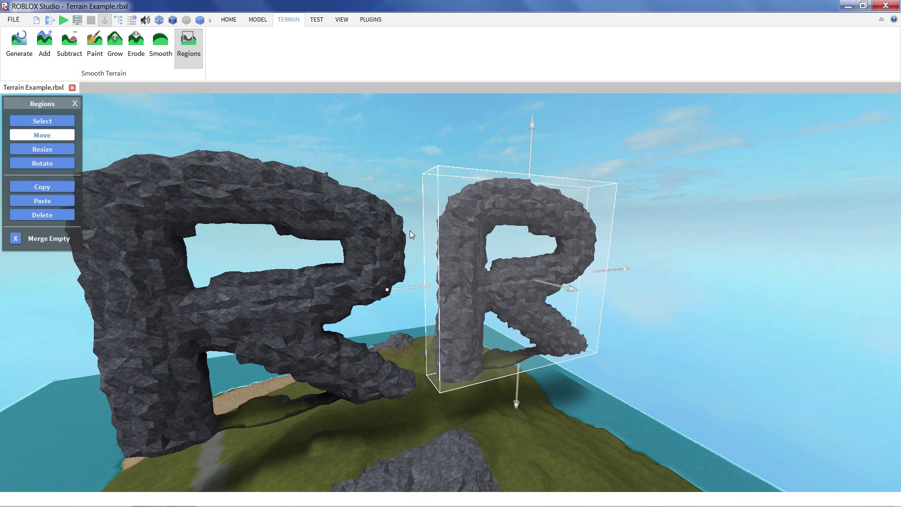
click(49, 215)
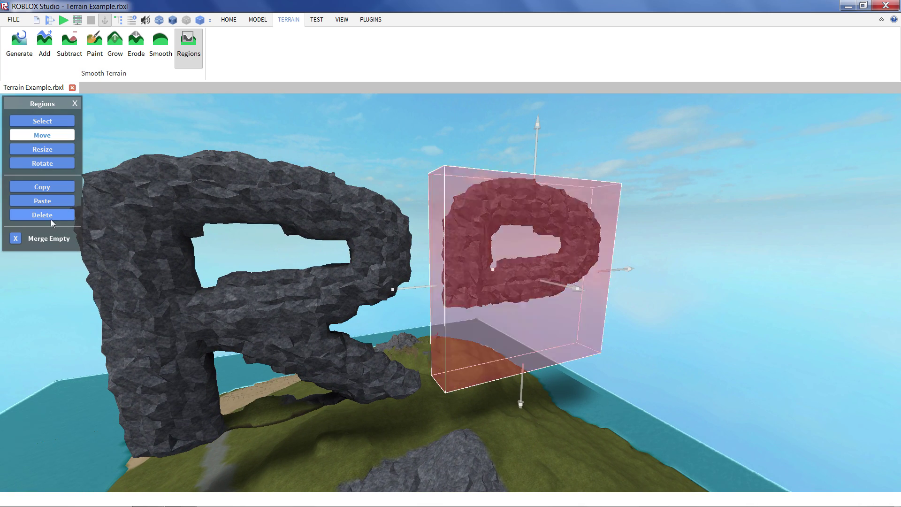
key(a)
key(s)
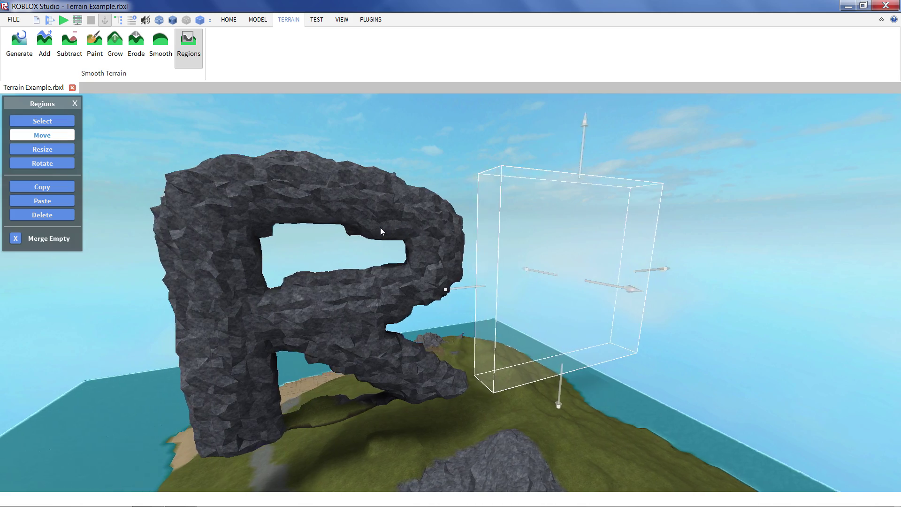
key(w)
right_drag(356, 244, 292, 346)
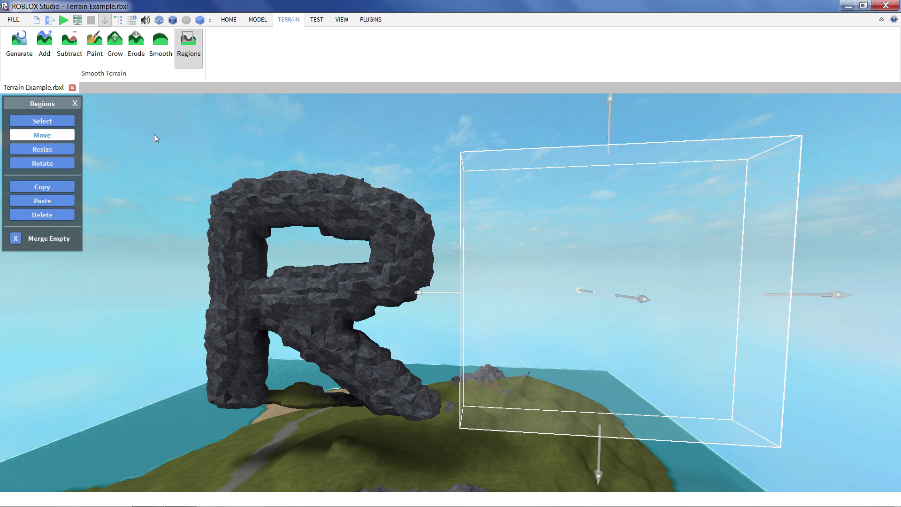
right_drag(166, 141, 345, 339)
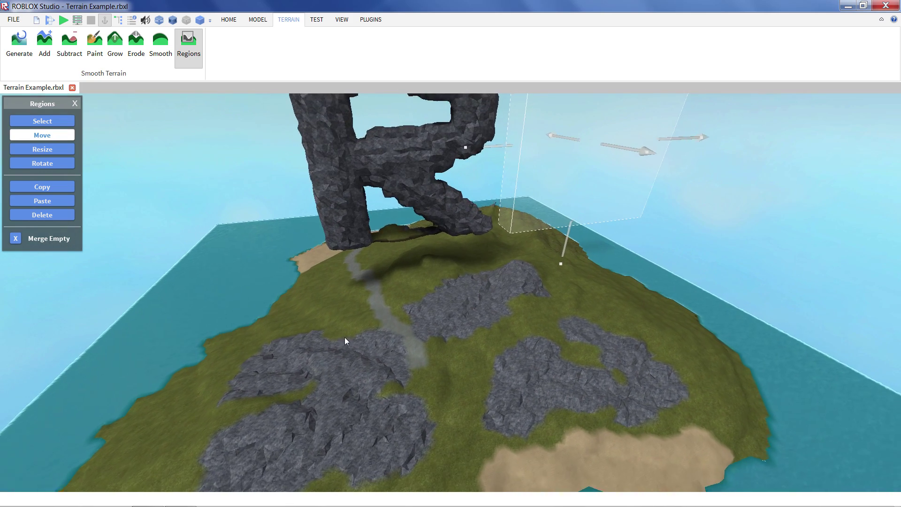
key(a)
key(s)
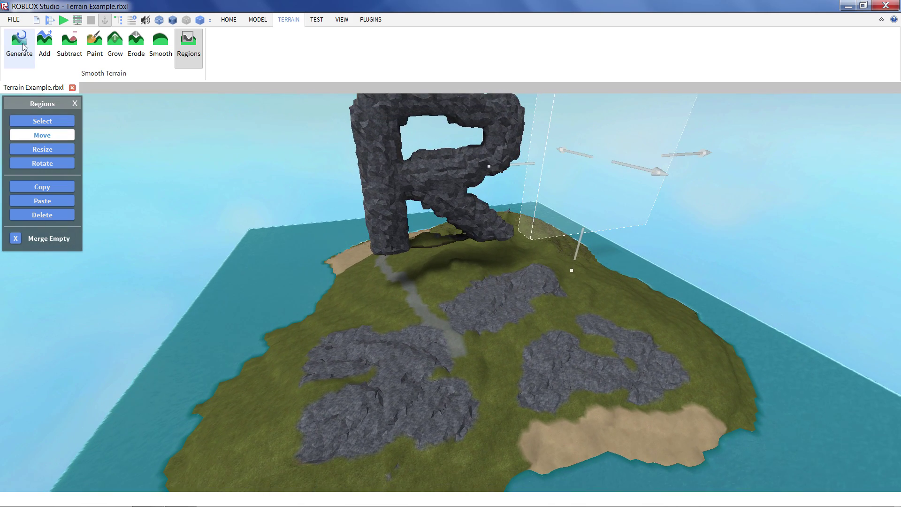
Start the terrain generator and set the map to a width of 250 and a length of 247
click(19, 44)
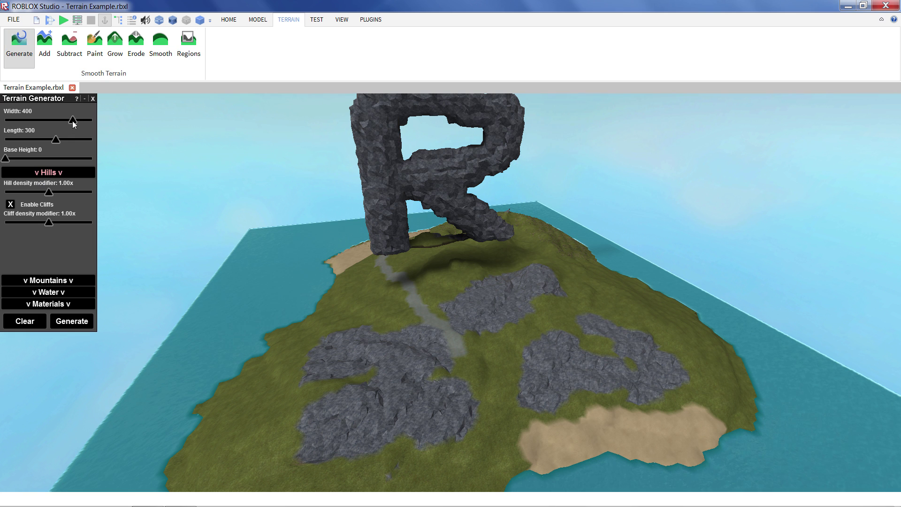
click(55, 121)
drag(55, 139, 47, 120)
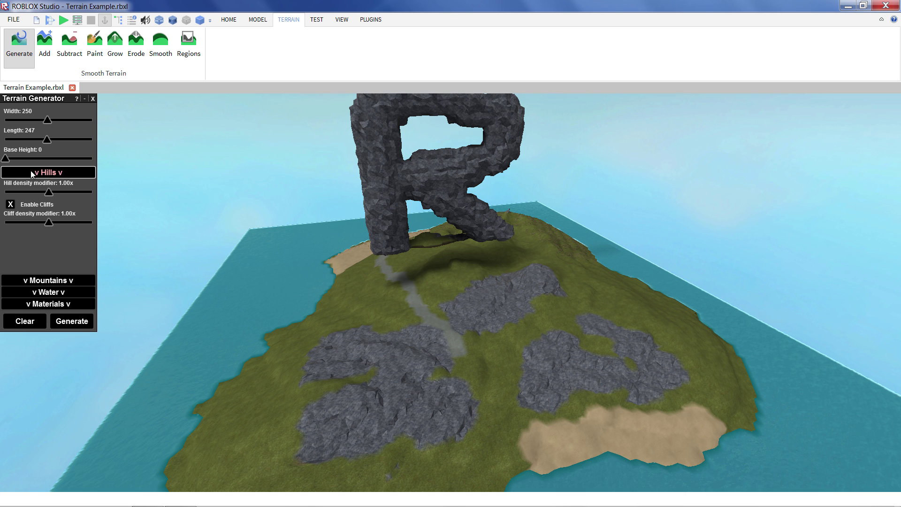
Set the ridge mountains to a maximum height of 30 and 50% mountainous coverage, and generate the terrain
click(42, 281)
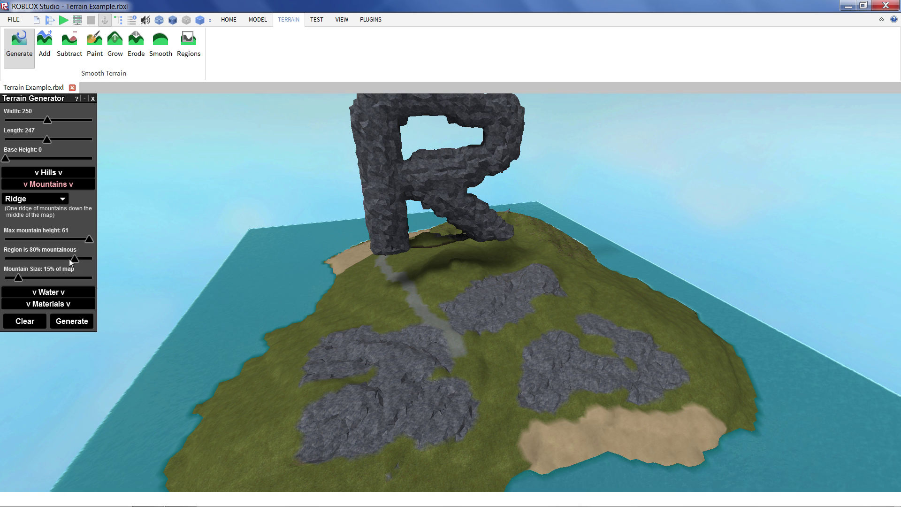
drag(89, 239, 44, 240)
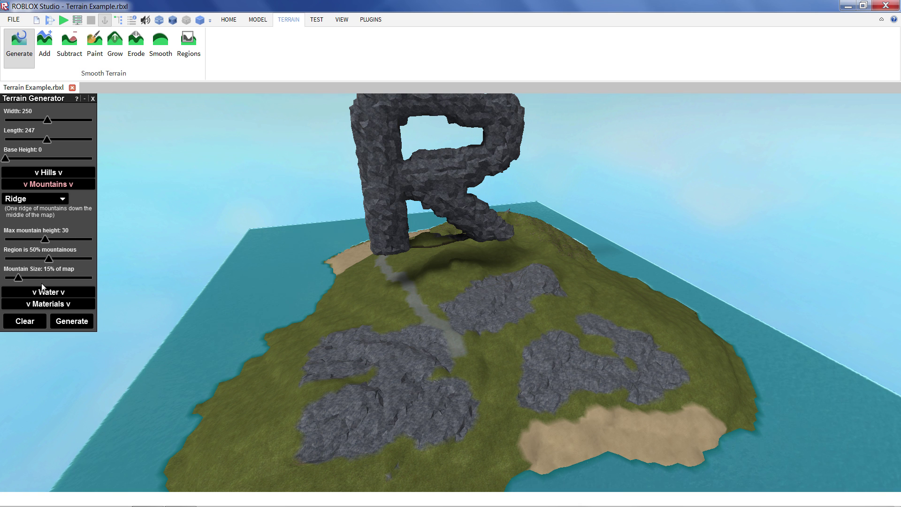
click(72, 323)
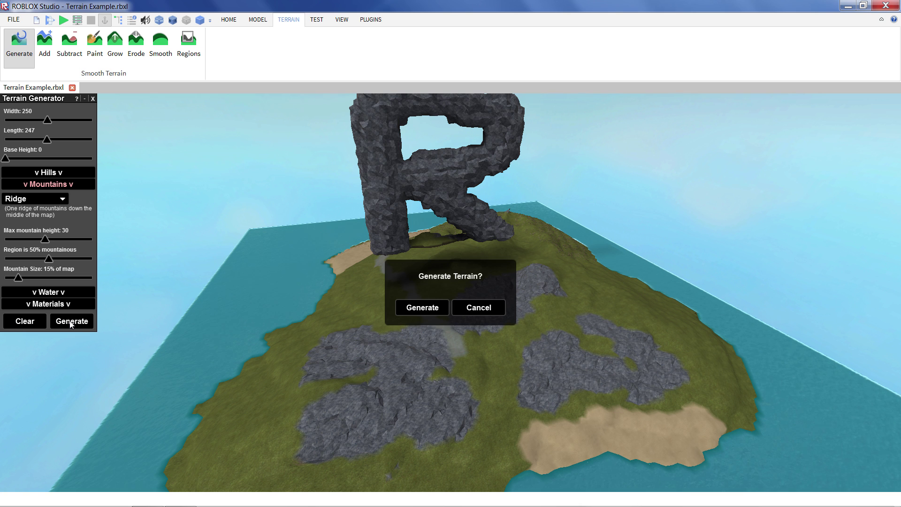
click(422, 309)
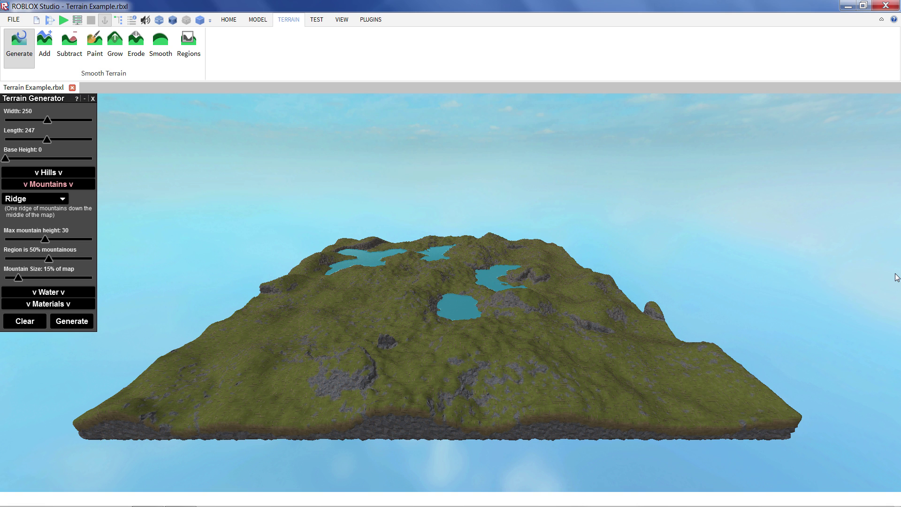
Paint a strip of sand along the grassy shoreline of a lake on the generated terrain
scroll(602, 225, up, 10)
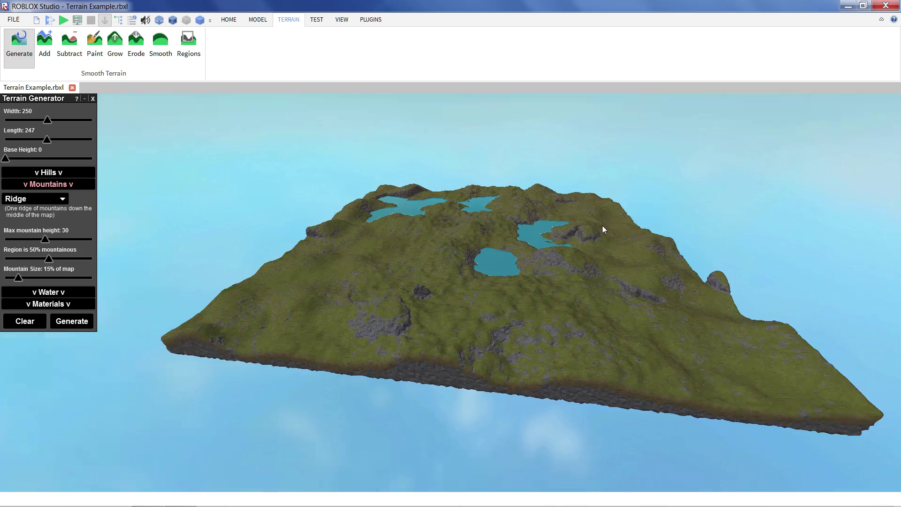
scroll(467, 258, up, 10)
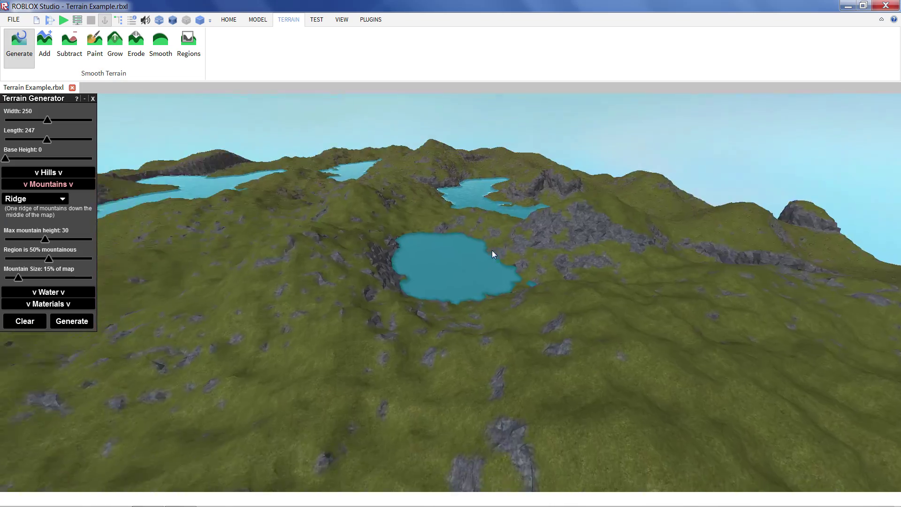
key(w)
key(w)
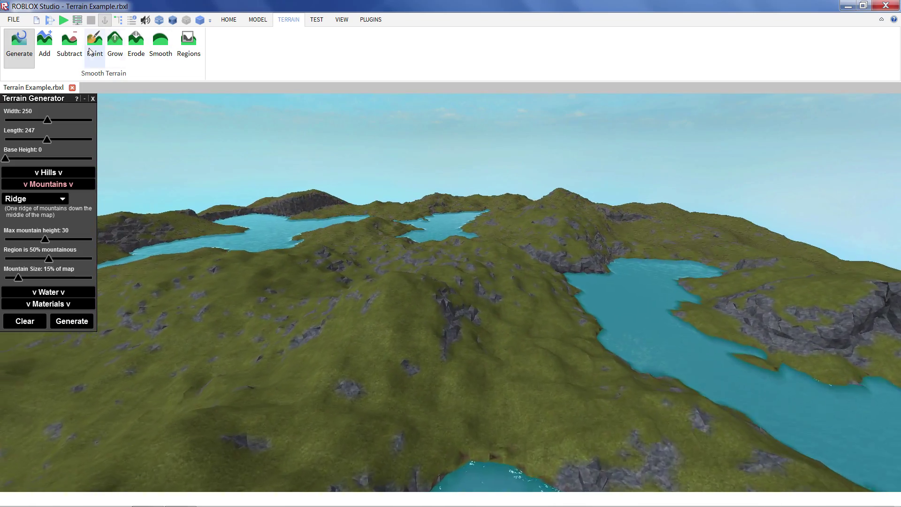
scroll(335, 155, up, 10)
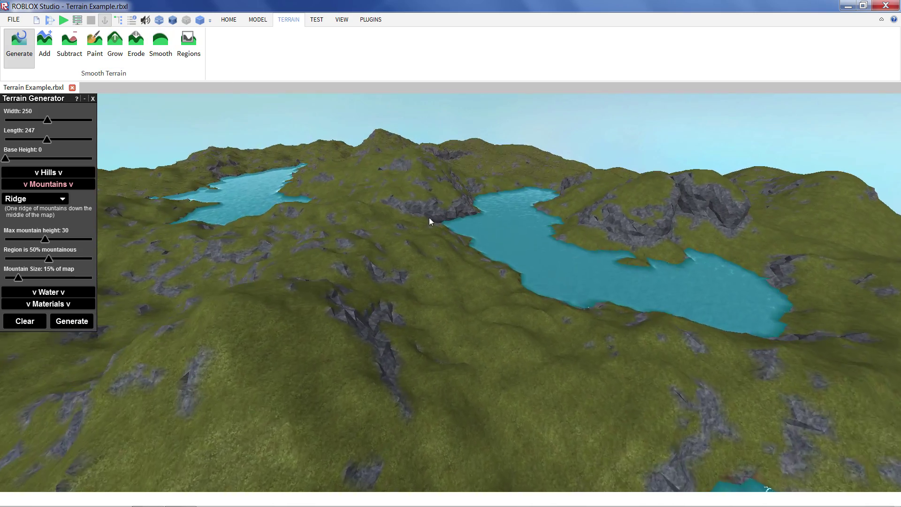
scroll(341, 240, up, 5)
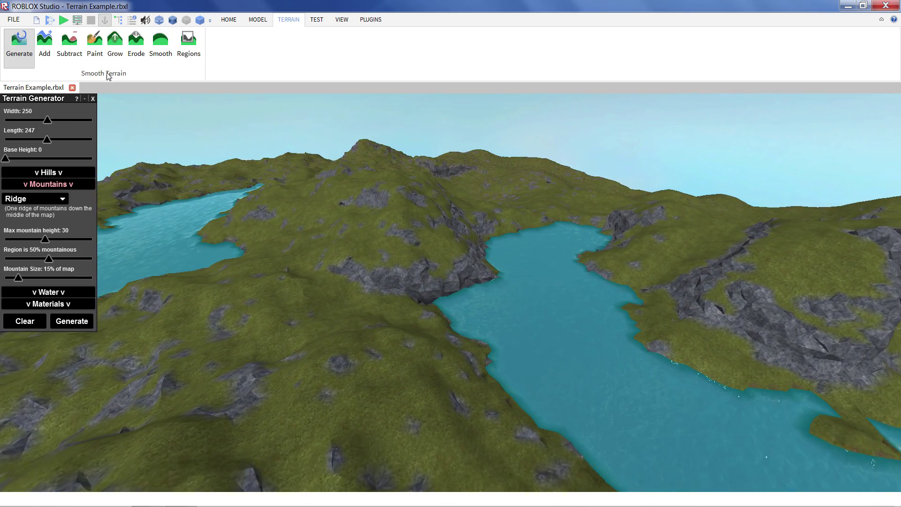
click(94, 43)
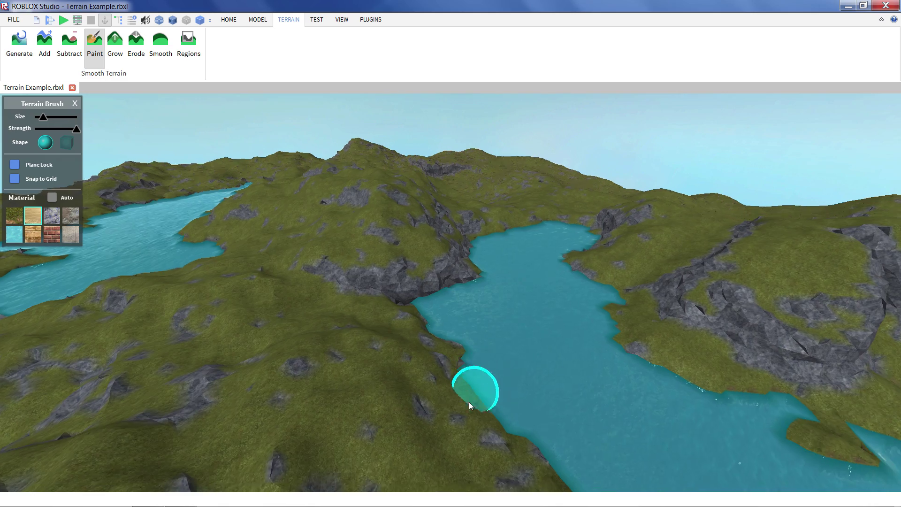
drag(468, 402, 547, 478)
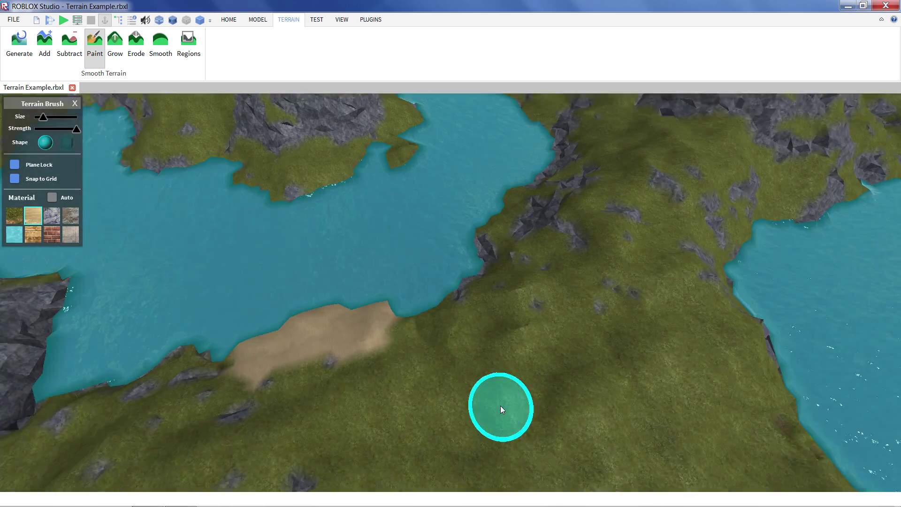
scroll(500, 409, down, 3)
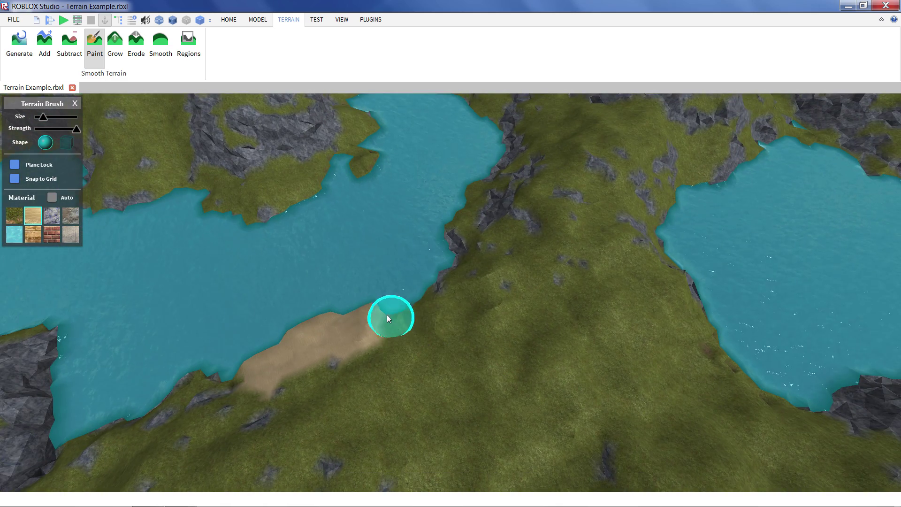
drag(389, 316, 451, 286)
right_drag(463, 255, 463, 255)
right_drag(398, 268, 398, 267)
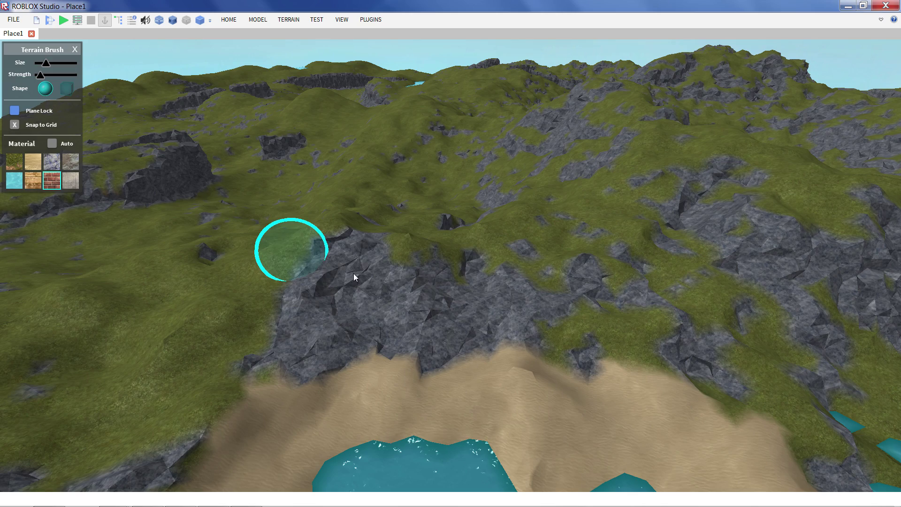
In Place1, paint brick over two slopes above the sand and paint water patches on the grass and between the brick areas
drag(402, 279, 503, 303)
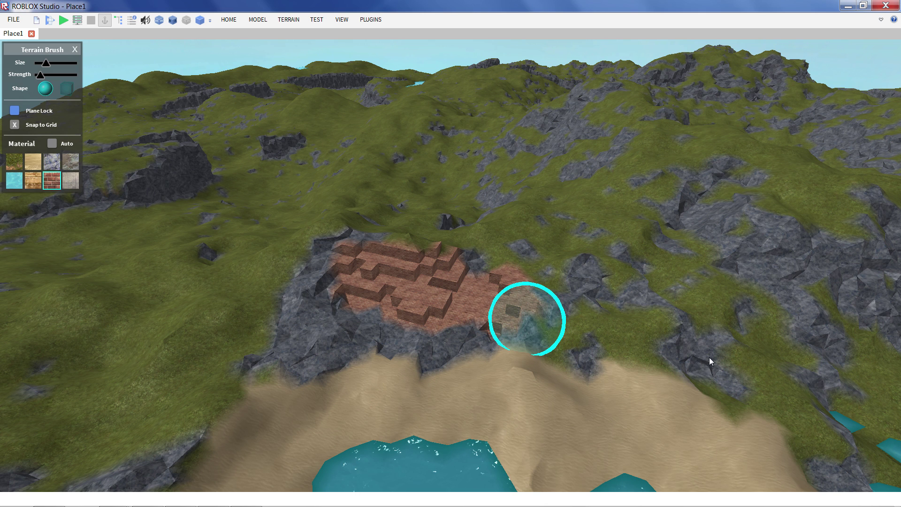
mouse_move(706, 352)
mouse_down()
mouse_move(758, 326)
mouse_move(796, 362)
mouse_move(776, 392)
mouse_up()
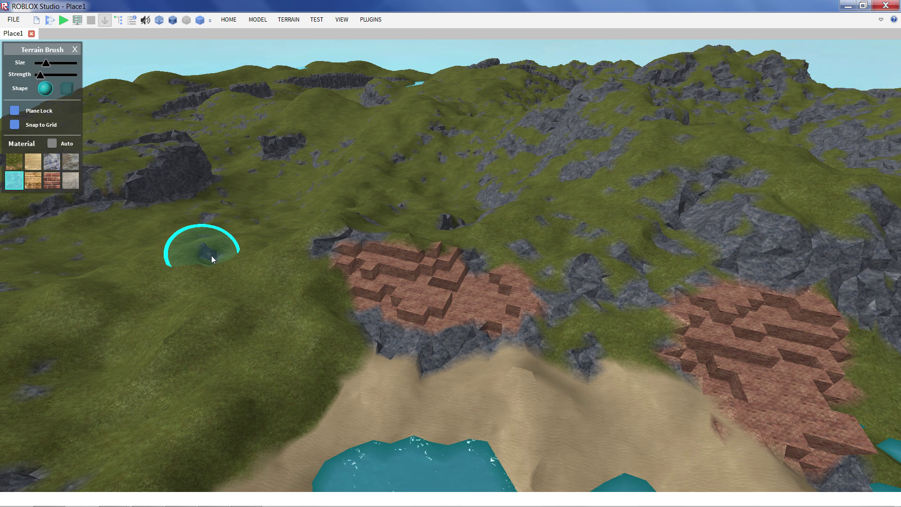
mouse_move(212, 259)
mouse_down()
mouse_move(222, 249)
mouse_move(206, 260)
mouse_move(234, 255)
mouse_up()
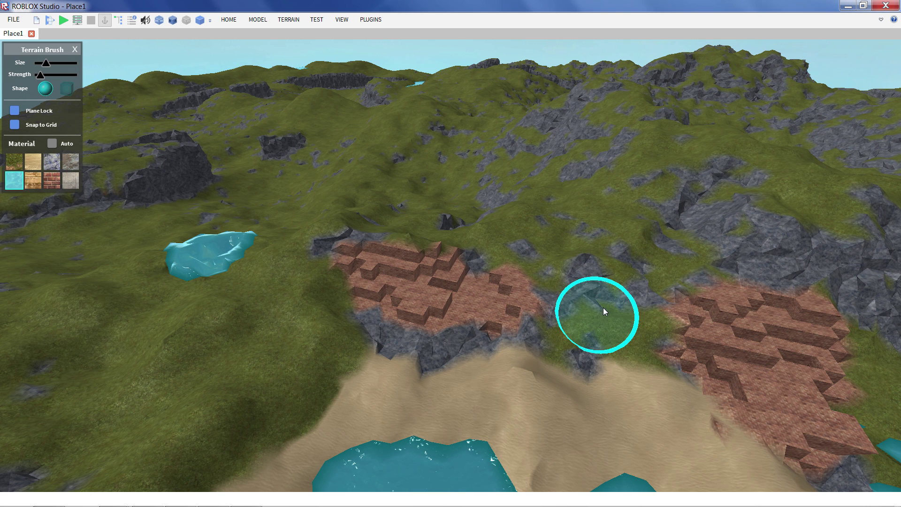
mouse_move(603, 308)
mouse_down()
mouse_move(587, 304)
mouse_move(623, 308)
mouse_move(572, 297)
mouse_move(600, 300)
mouse_up()
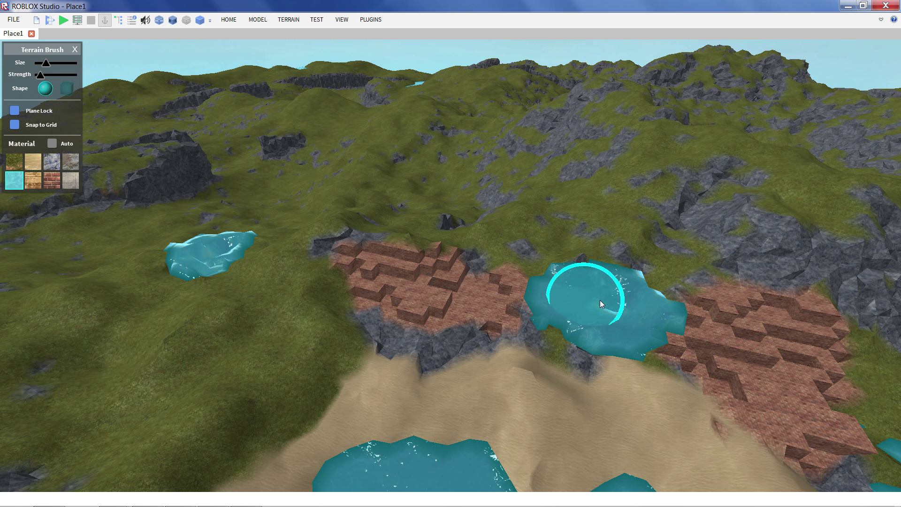